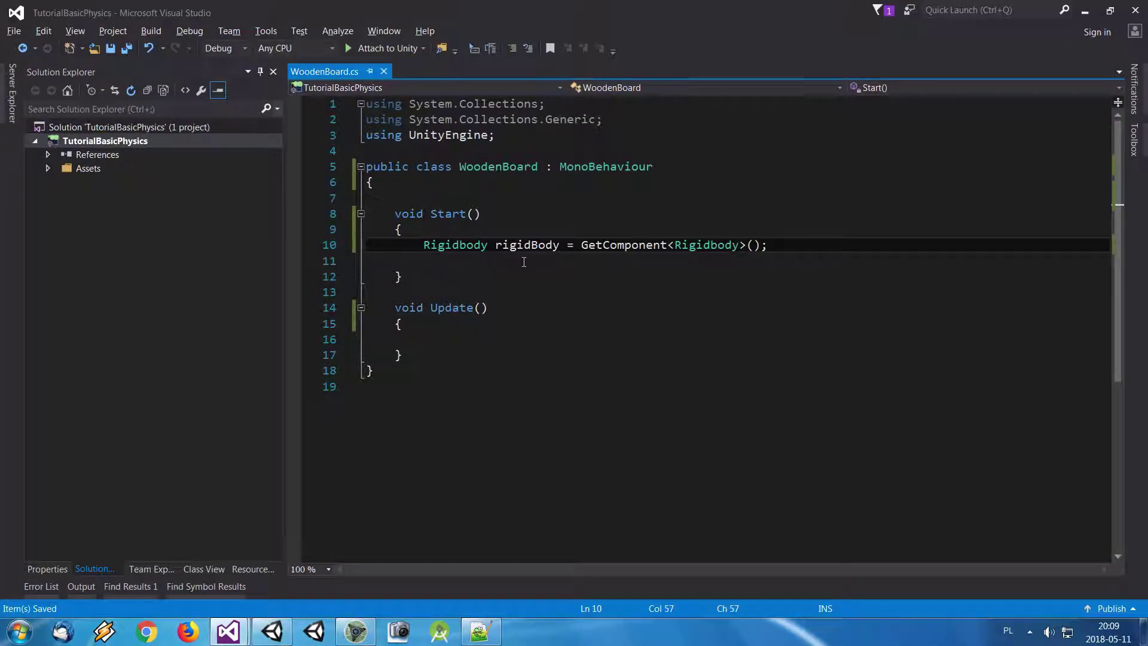
# - Start a new line 11 calling rigidBody.AddForce using IntelliSense
pyautogui.press('Return')
pyautogui.write('rigidbody')
pyautogui.hotkey('ctrl', 'space')
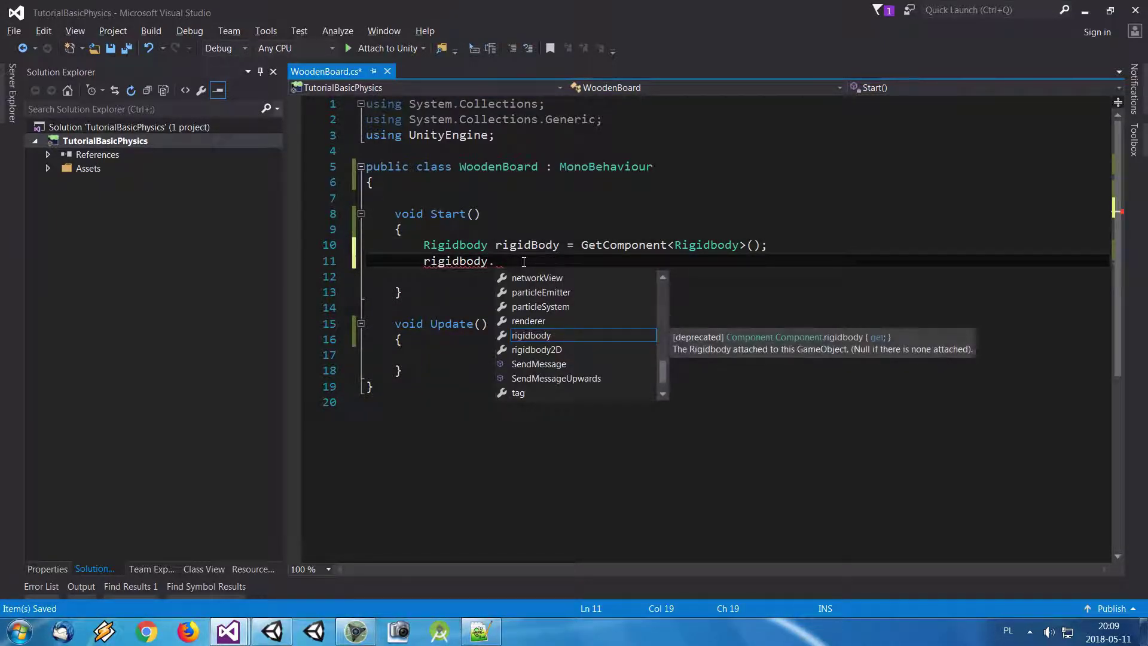
pyautogui.write('.ad')
pyautogui.press('BackSpace')
pyautogui.press('BackSpace')
pyautogui.write('Add')
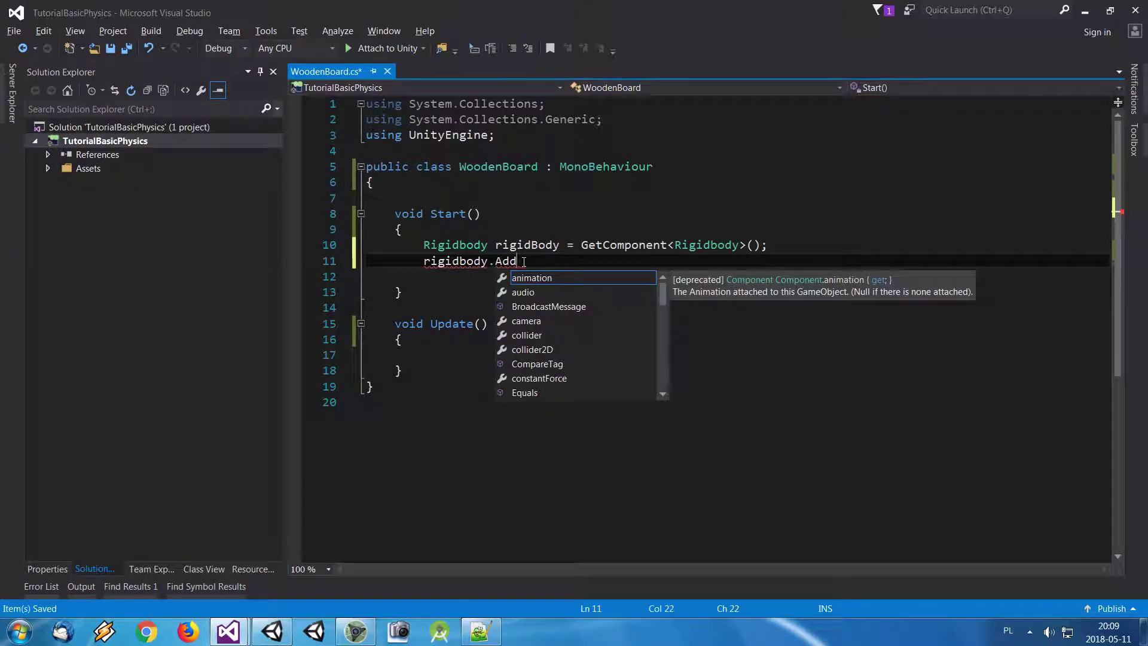
pyautogui.press('BackSpace')
pyautogui.press('BackSpace')
pyautogui.press('BackSpace')
pyautogui.press('BackSpace')
pyautogui.press('BackSpace')
pyautogui.press('BackSpace')
pyautogui.write('Body.A')
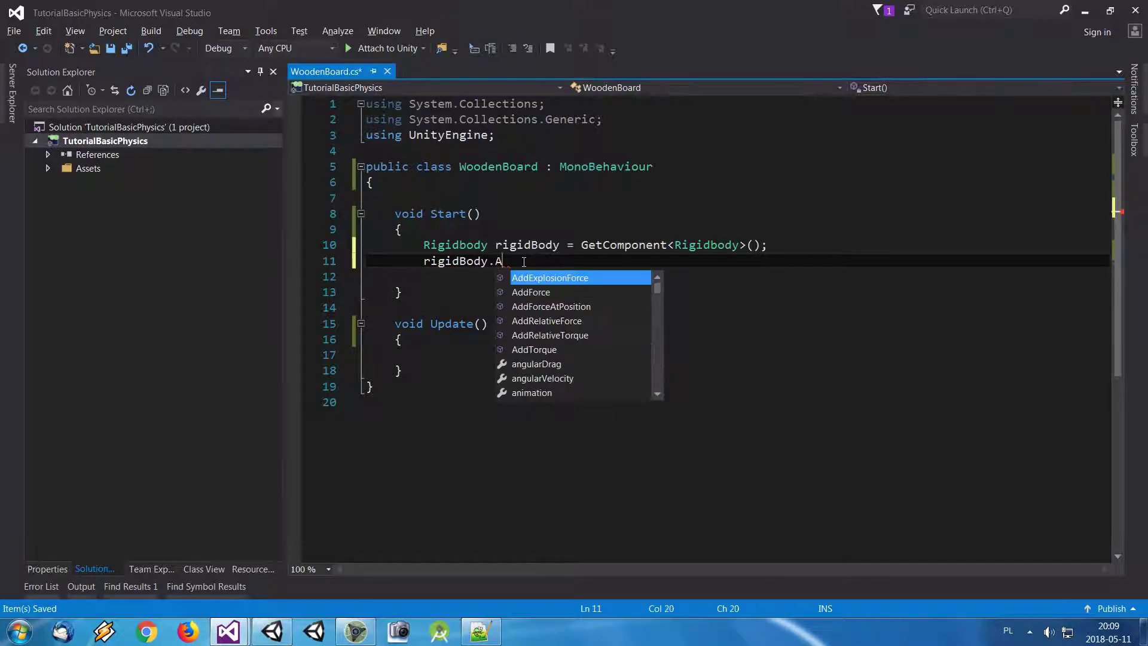
pyautogui.press('Down')
pyautogui.press('Tab')
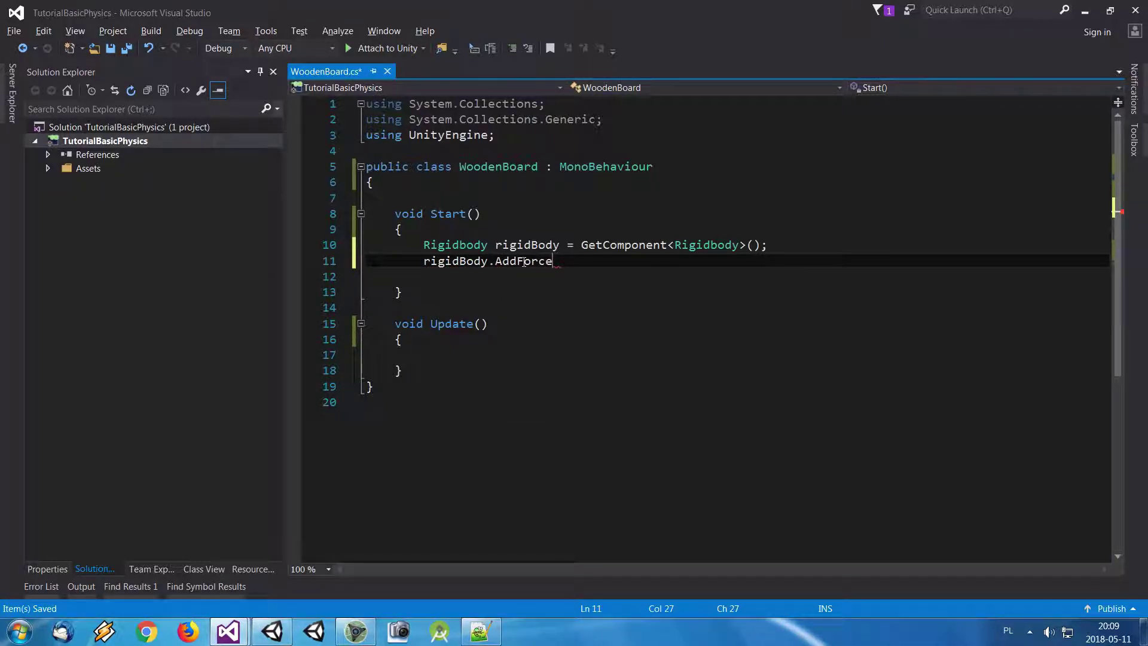
# - Pass new Vector3(1.0f, 0.0f, 0.0f) to AddForce, save, and play the scene in Unity
pyautogui.write('(')
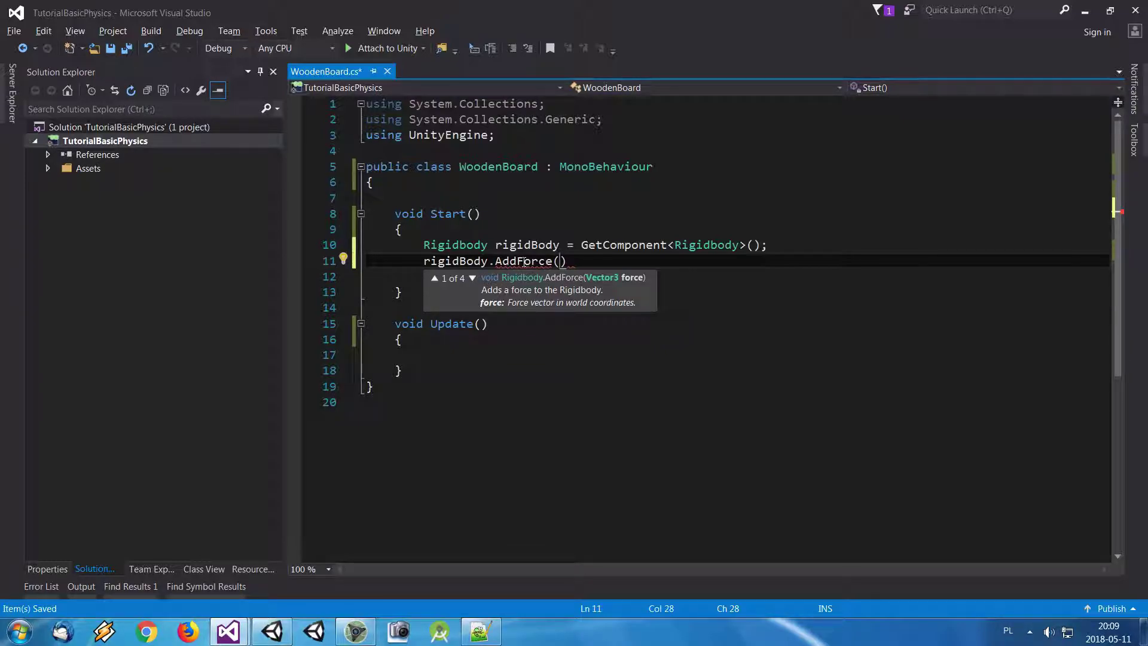
pyautogui.write('new')
pyautogui.press('Tab')
pyautogui.write('(')
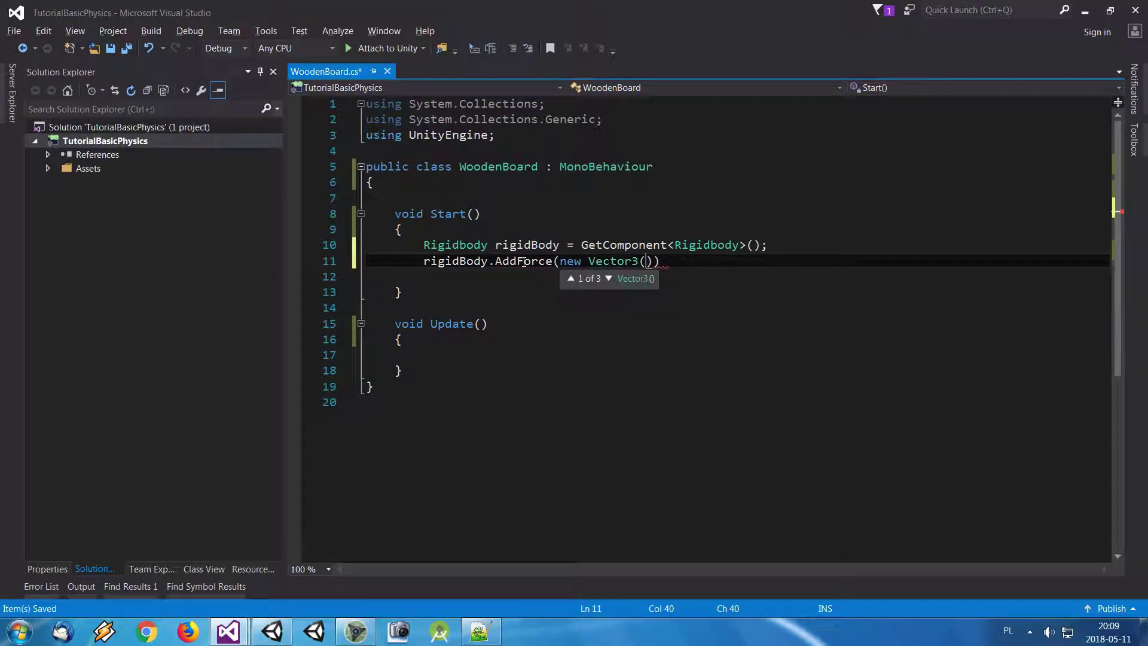
pyautogui.write('1.0f, ')
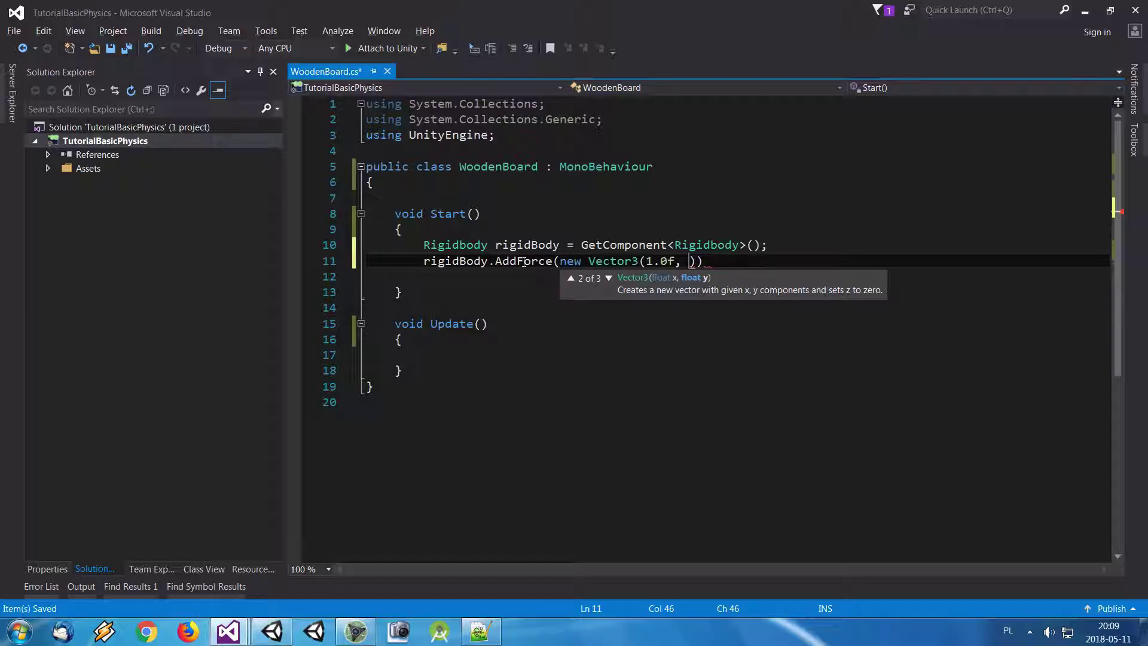
pyautogui.write('0.0f, ')
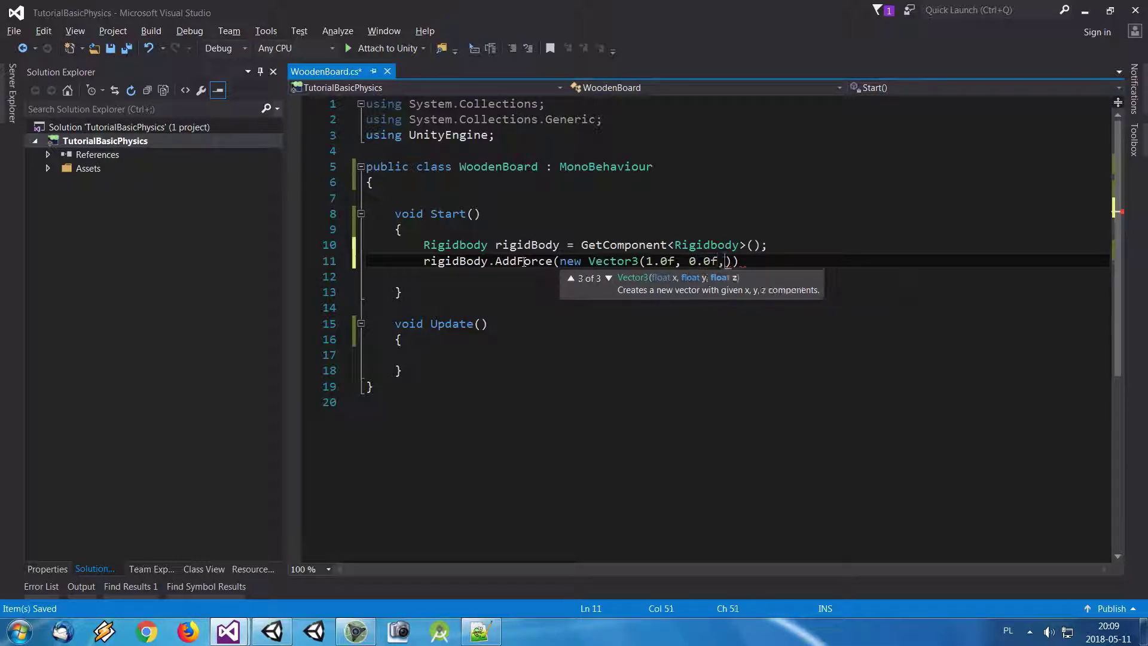
pyautogui.write('0.0f')
pyautogui.write('));')
pyautogui.hotkey('ctrl', 's')
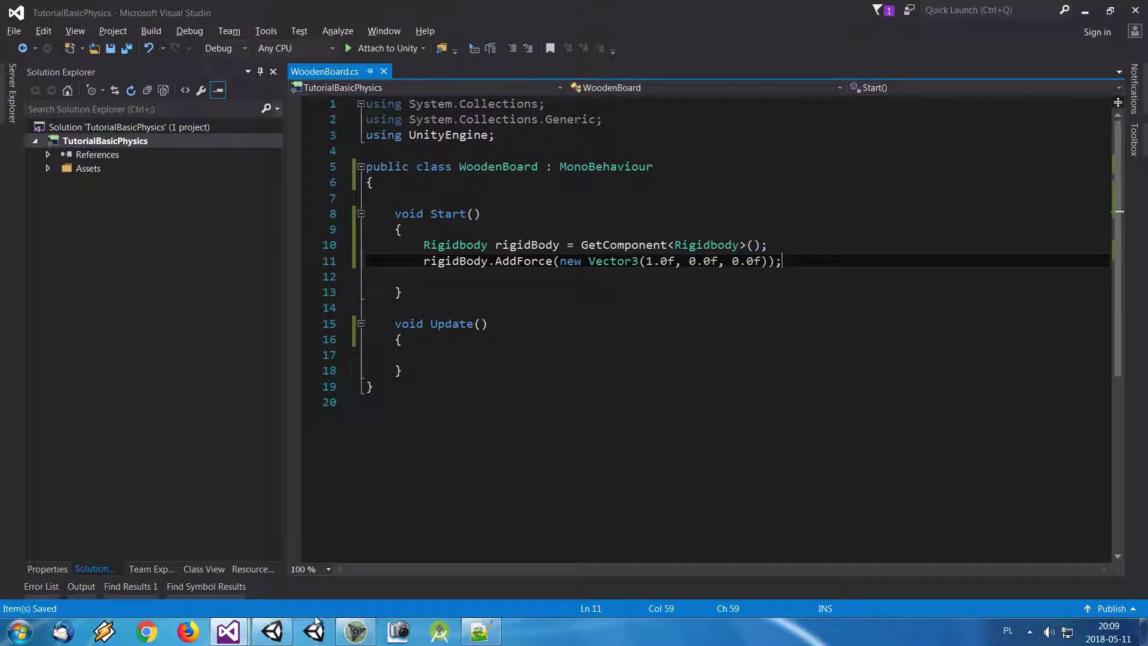
pyautogui.hotkey('alt', 'Tab')
pyautogui.click(552, 42)
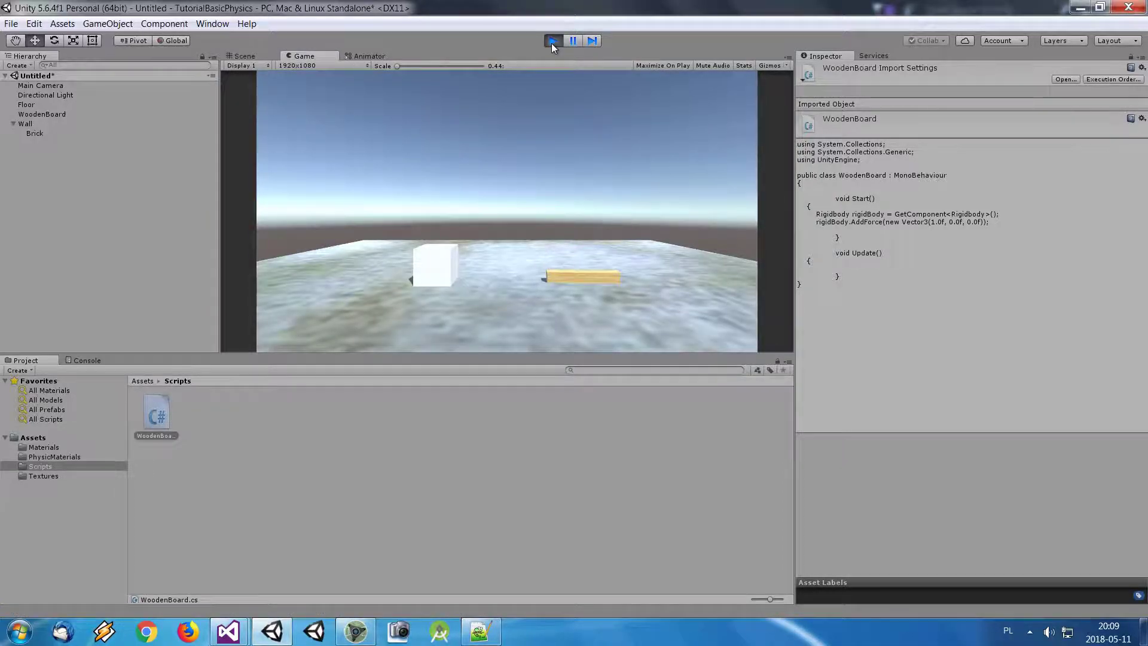
# - Stop the test, raise the x force to 100.0f, and replay the scene
pyautogui.click(552, 42)
pyautogui.moveTo(229, 629)
pyautogui.click(267, 597)
pyautogui.click(652, 261)
pyautogui.write('00.0f, 0.0f, 0.0f));')
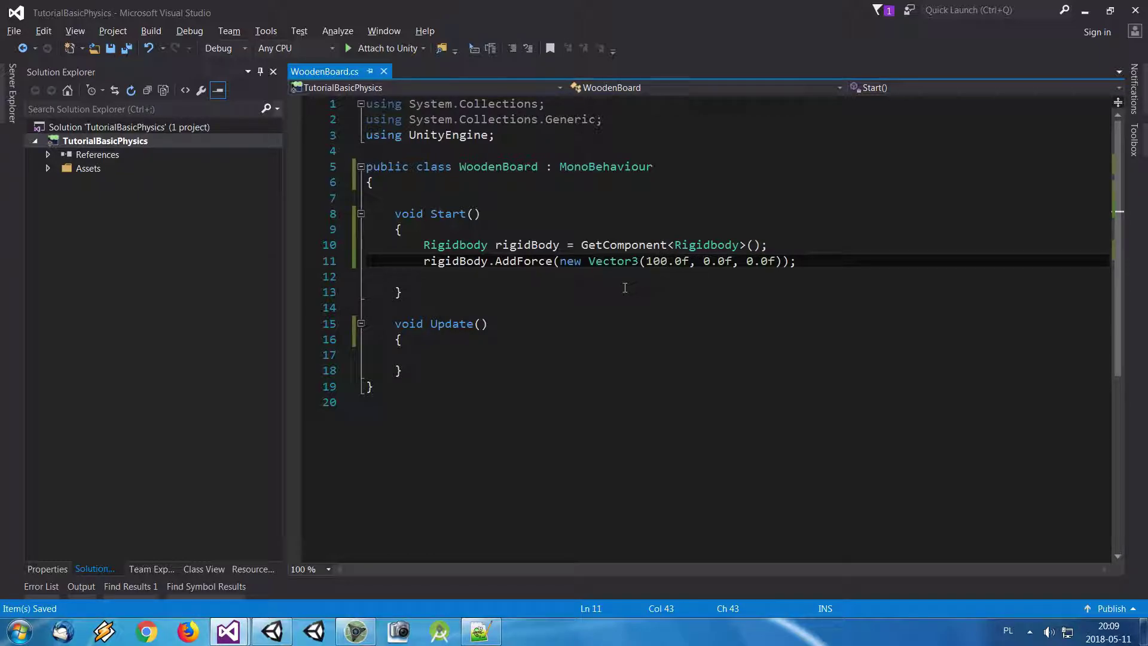
pyautogui.click(274, 625)
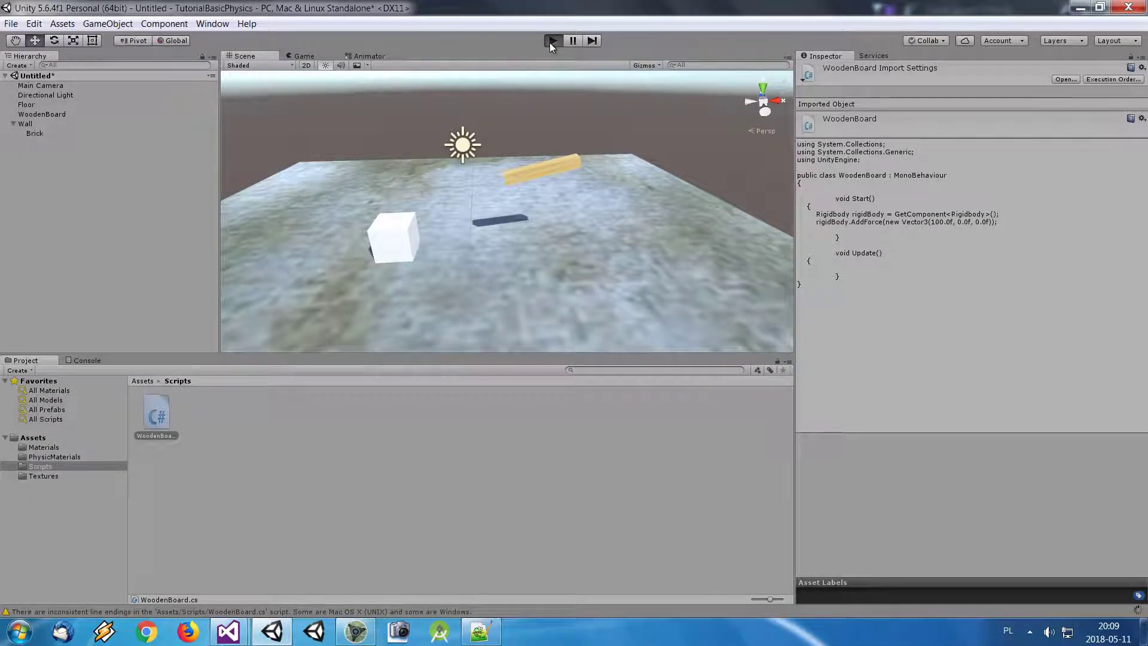
pyautogui.click(550, 42)
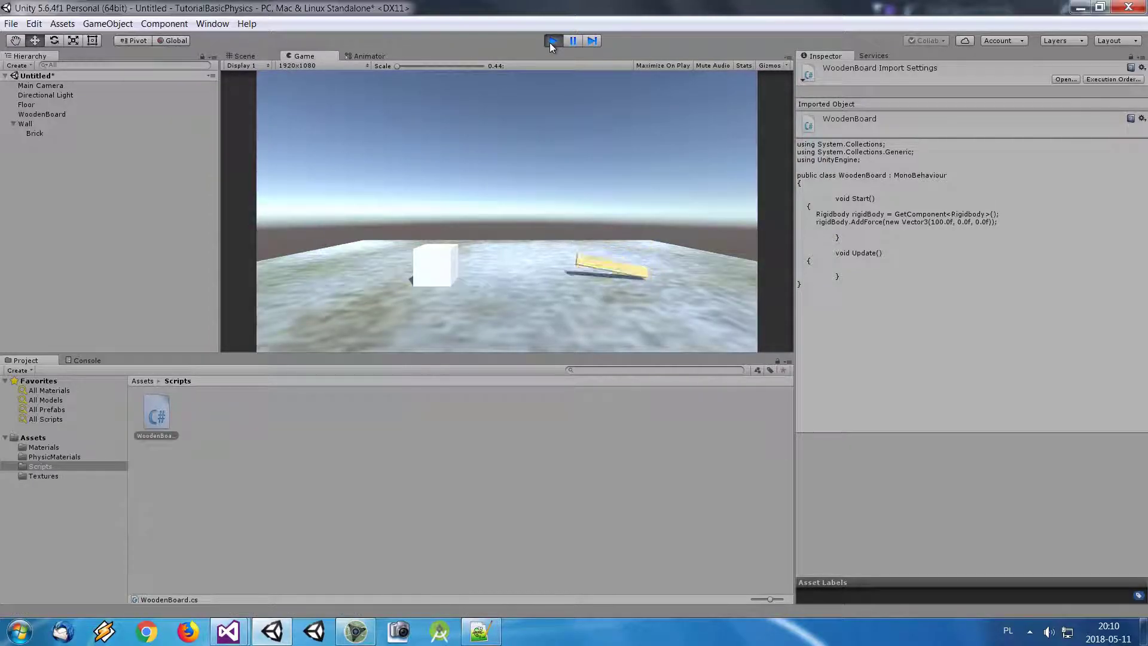
pyautogui.click(551, 42)
# - Reverse the force to -100.0f, save, and test it again in play mode
pyautogui.moveTo(228, 631)
pyautogui.click(315, 551)
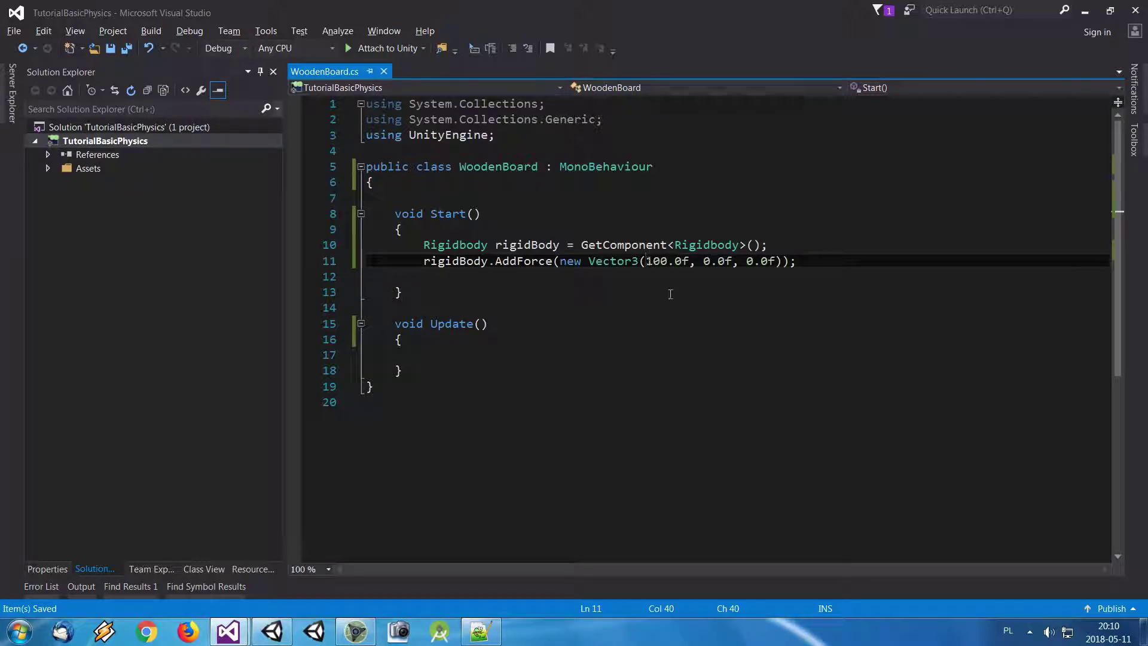
pyautogui.write('-')
pyautogui.hotkey('ctrl', 's')
pyautogui.click(272, 631)
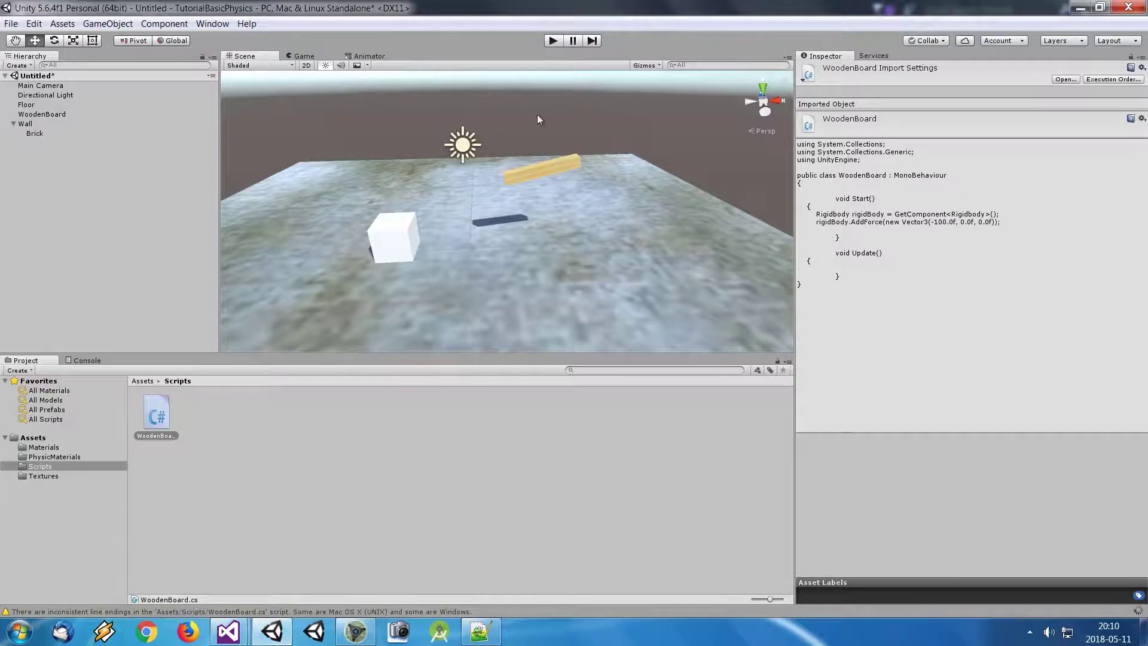
pyautogui.click(557, 38)
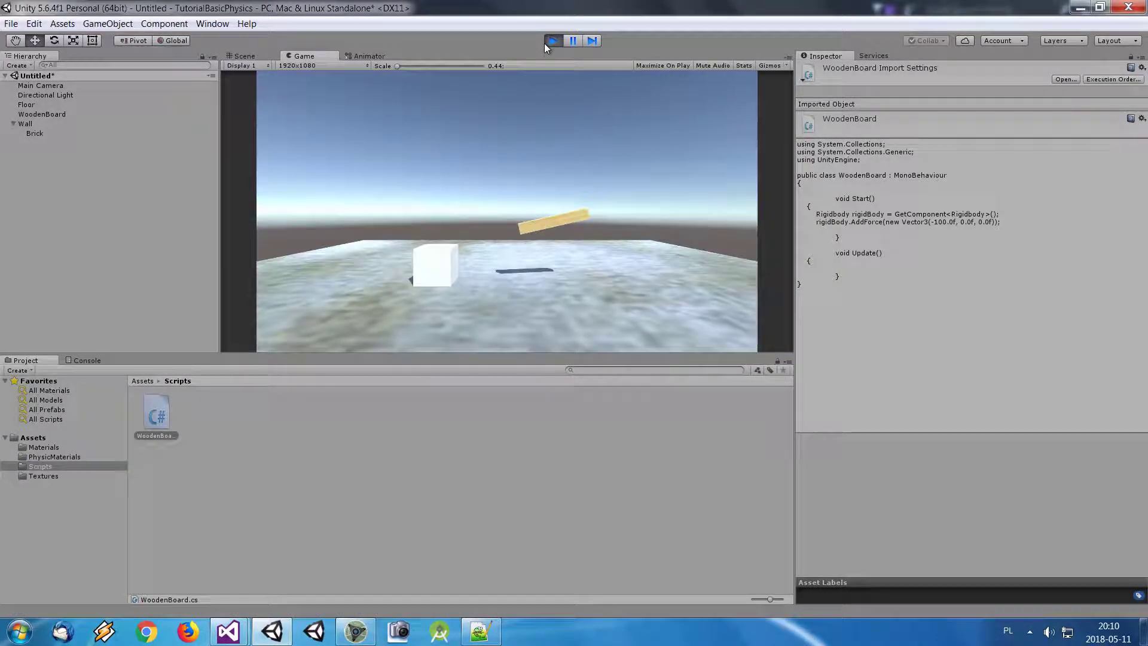
pyautogui.click(545, 41)
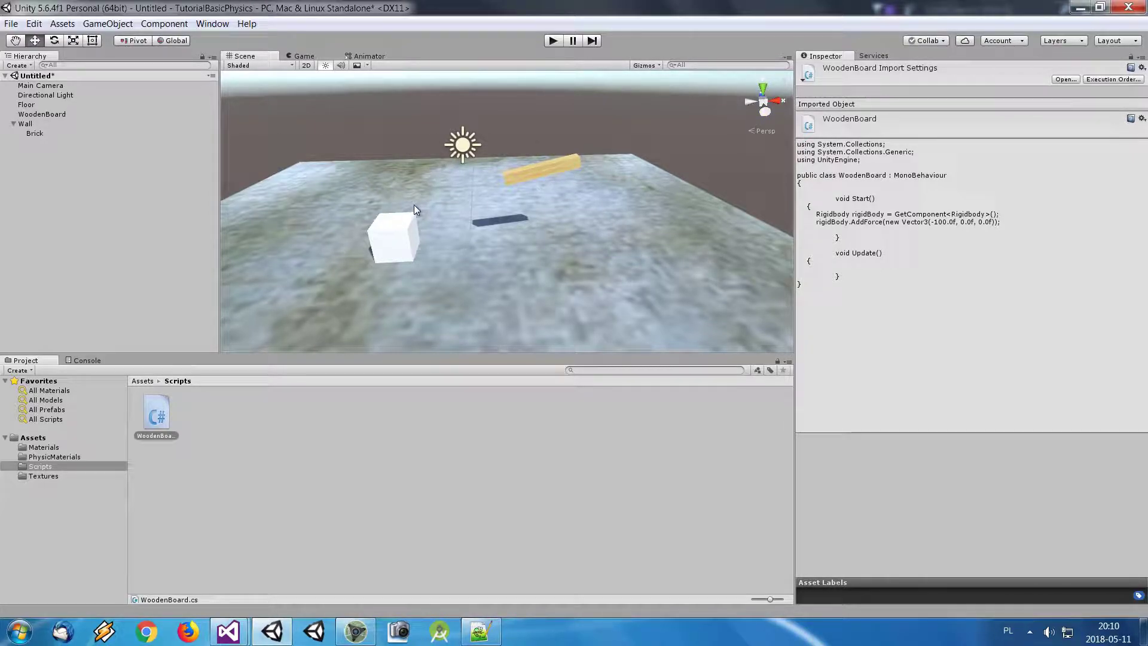
pyautogui.moveTo(233, 631)
pyautogui.click(296, 573)
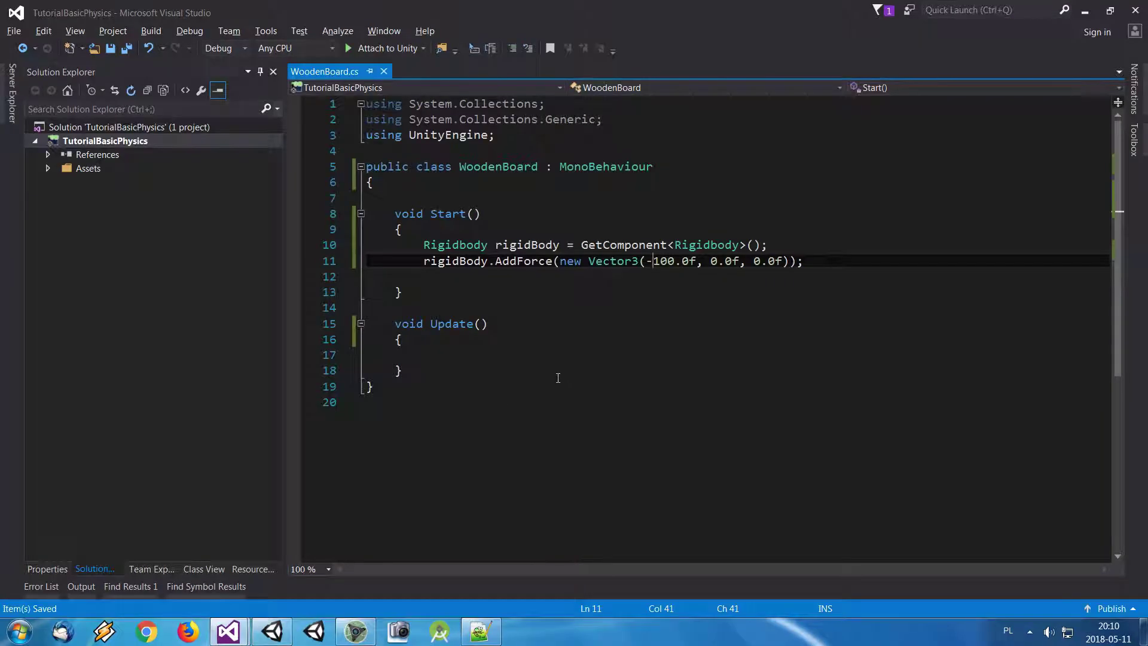
# - Replace the new Vector3 argument with transform, selecting the Wall object in Unity meanwhile
pyautogui.moveTo(560, 261); pyautogui.dragTo(785, 265)
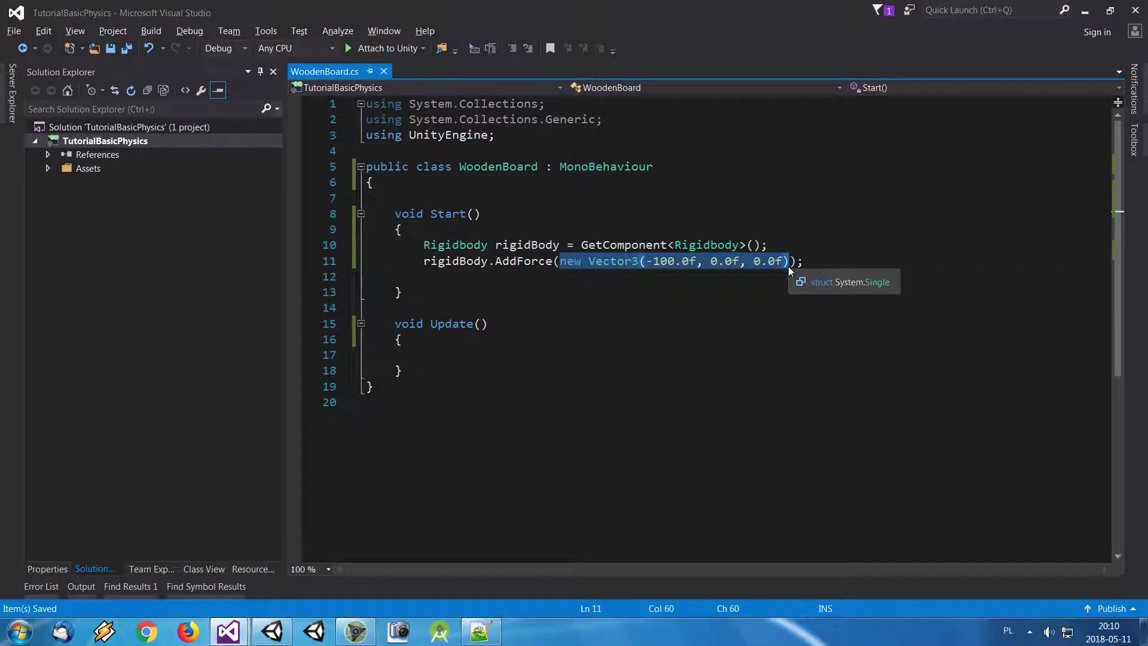
pyautogui.write('trans')
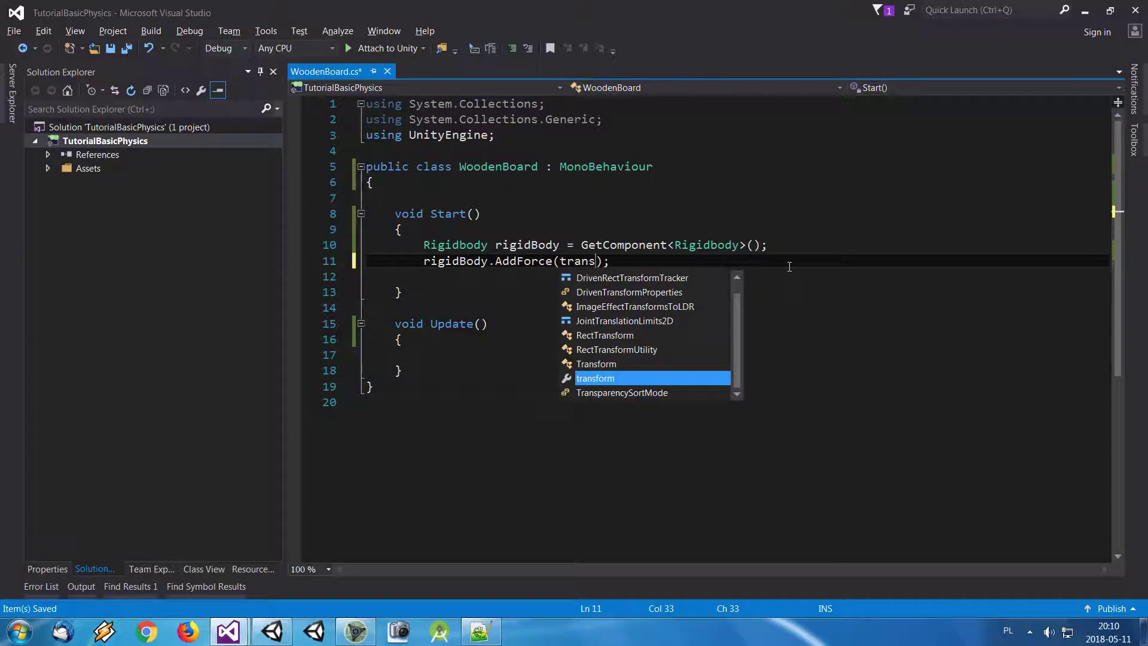
pyautogui.press('Tab')
pyautogui.click(272, 631)
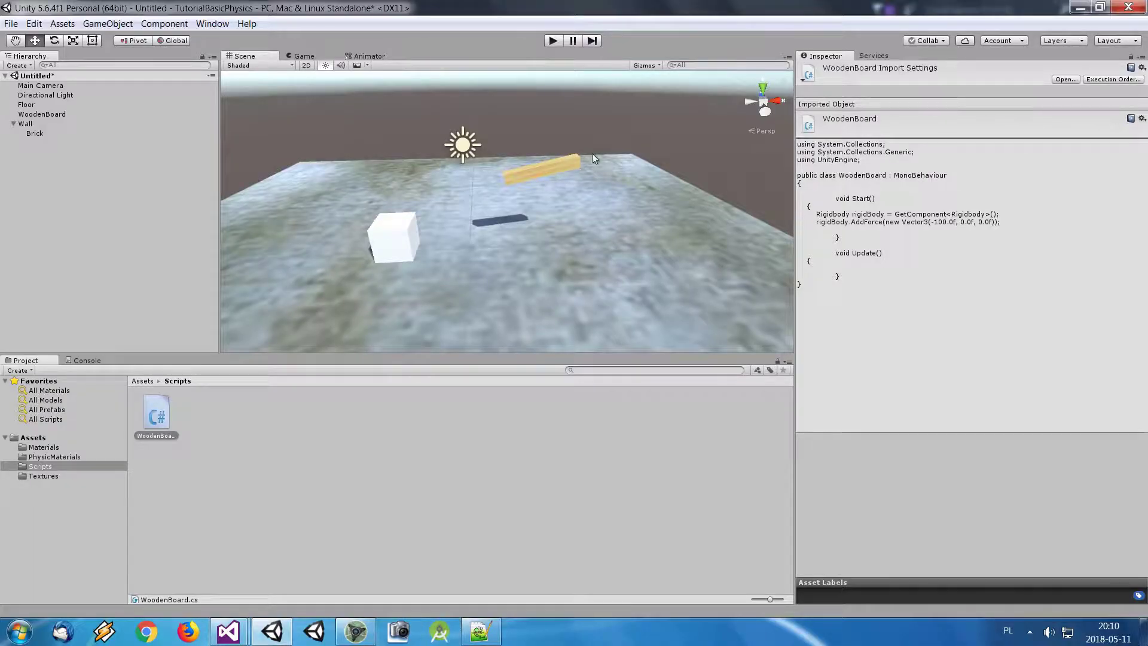
pyautogui.click(34, 124)
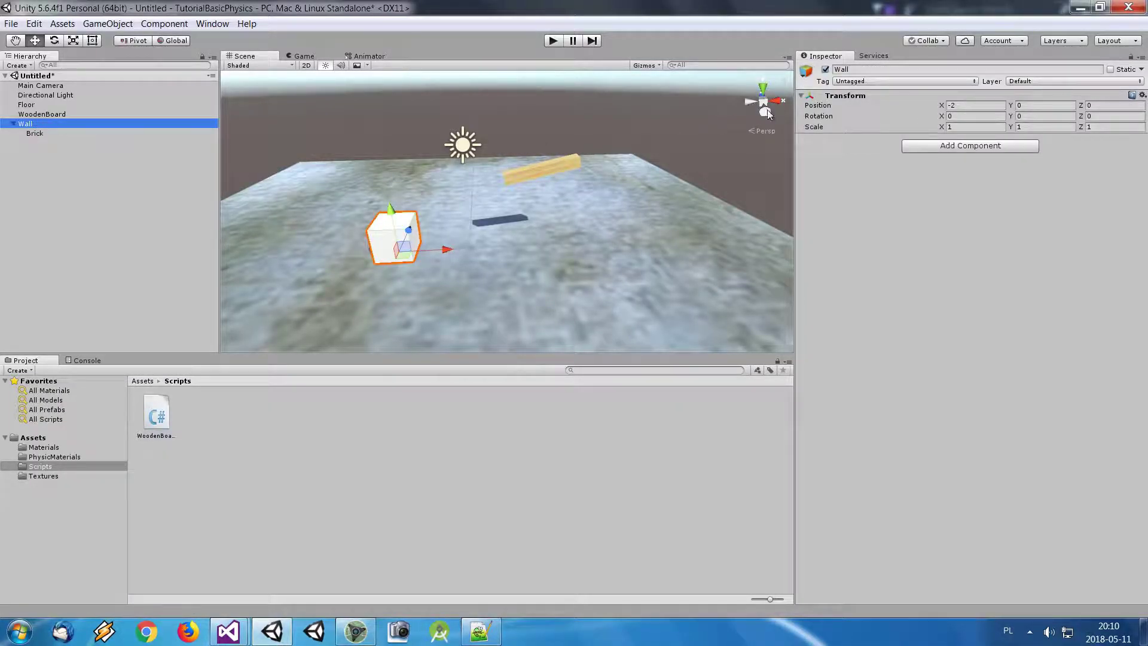
pyautogui.moveTo(228, 631)
pyautogui.click(261, 597)
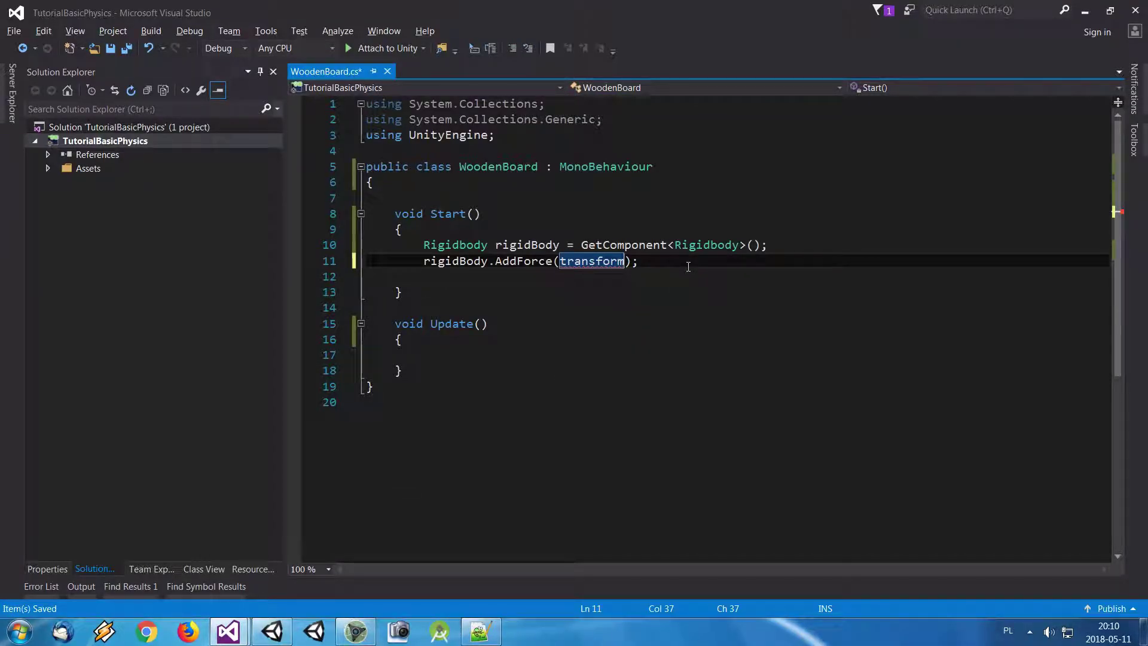
# - Complete the argument as transform.forward * 100.0f and save the script
pyautogui.write('.fo')
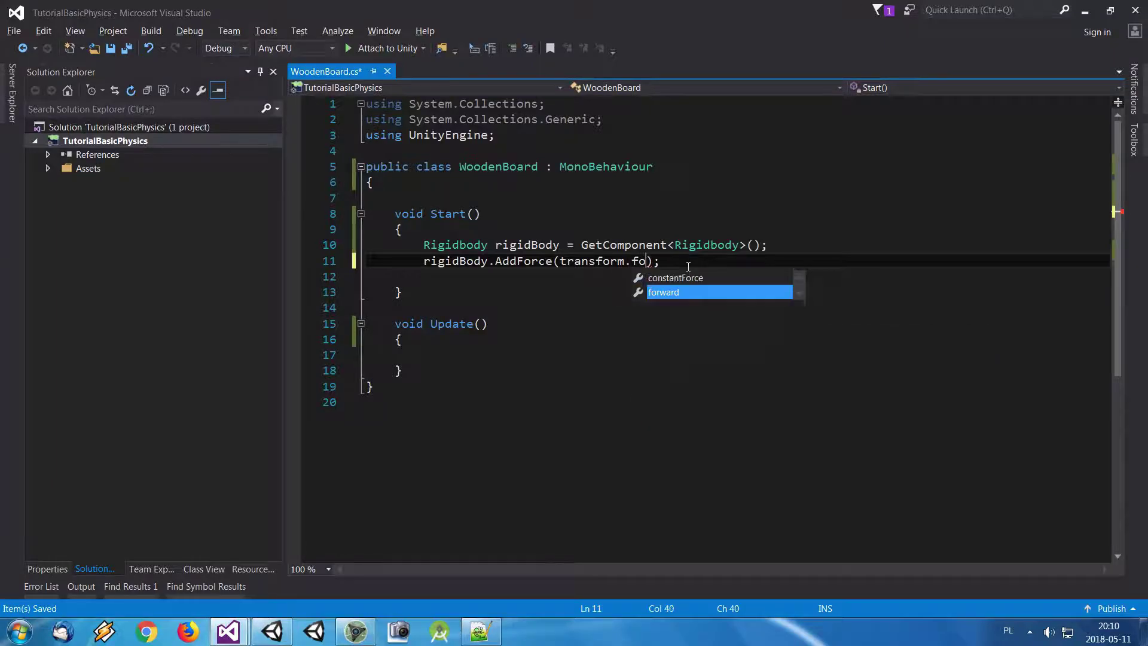
pyautogui.press('Tab')
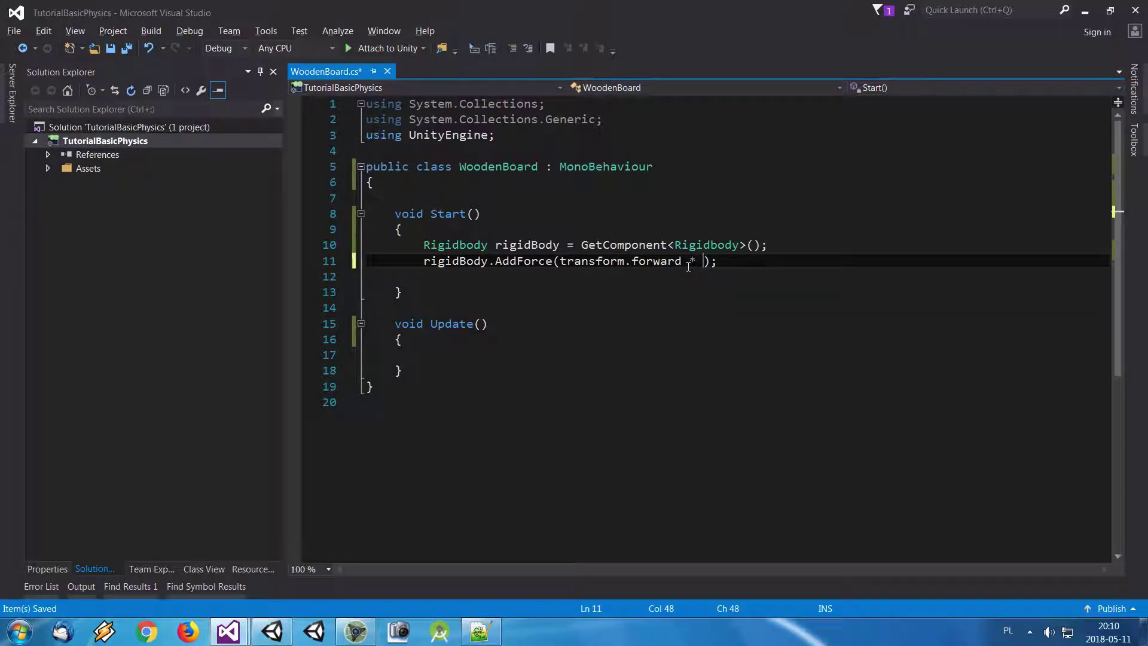
pyautogui.write('100.0f')
pyautogui.hotkey('ctrl', 's')
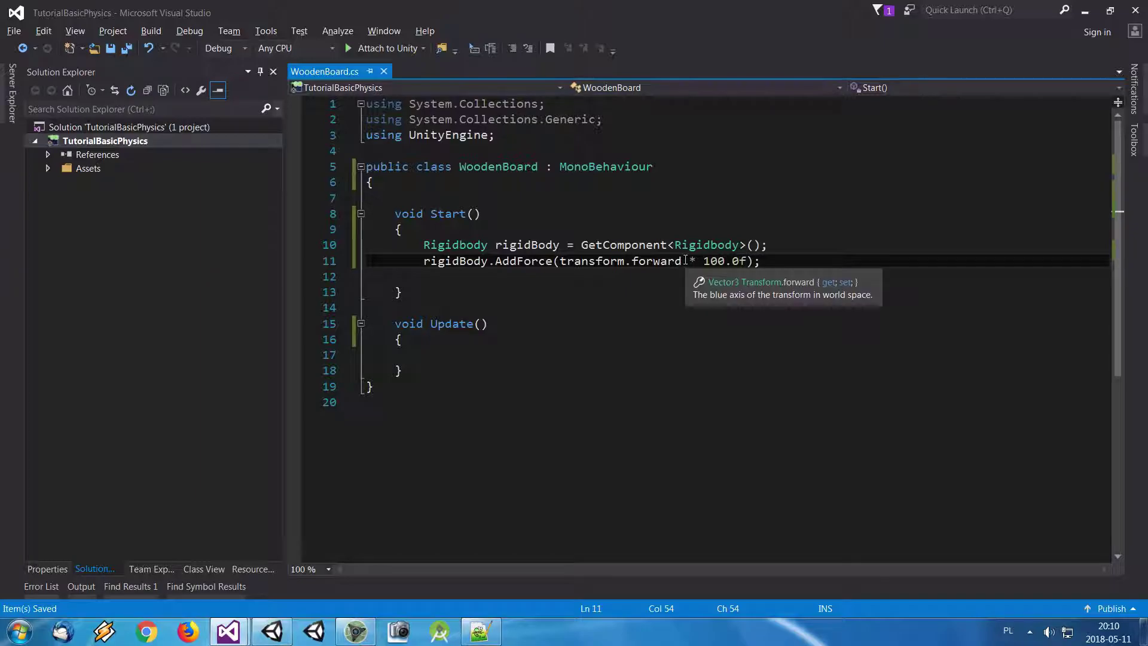
pyautogui.moveTo(682, 261); pyautogui.dragTo(748, 261)
pyautogui.click(272, 631)
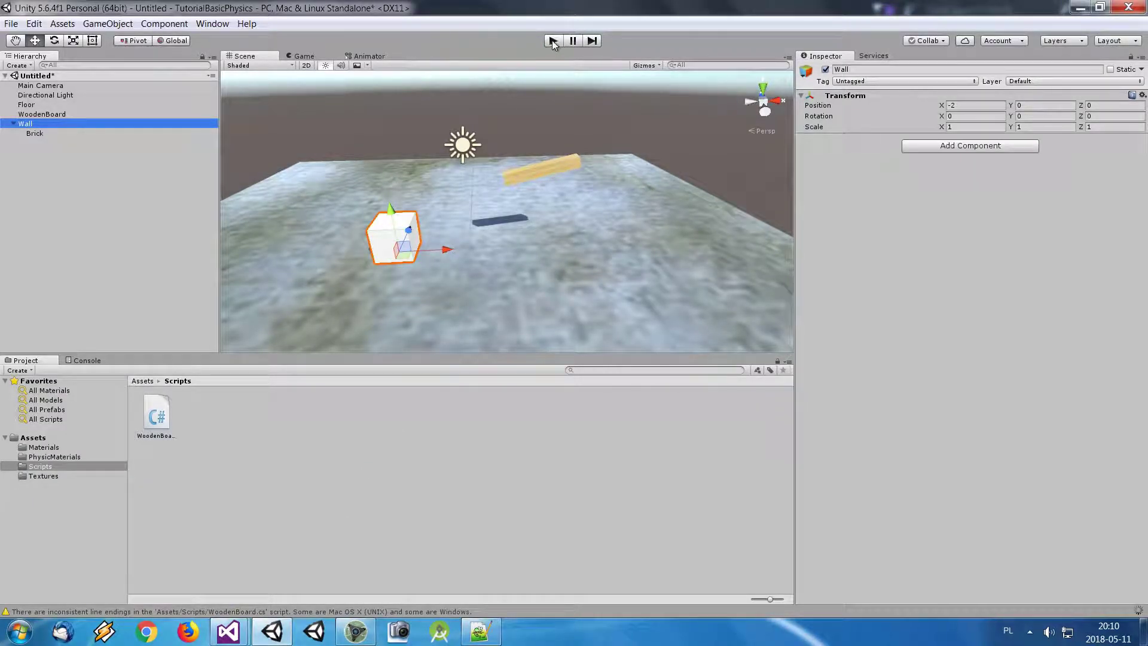
# - Run and stop the forward-push test, then bring the WoodenBoard script back up
pyautogui.click(551, 40)
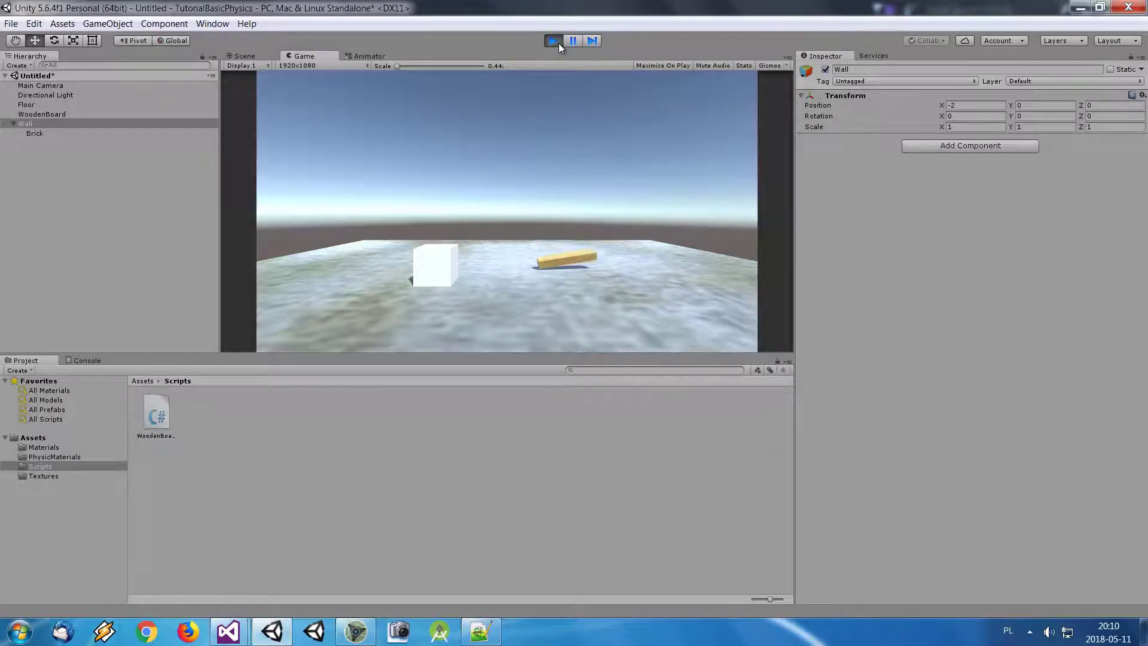
pyautogui.click(555, 40)
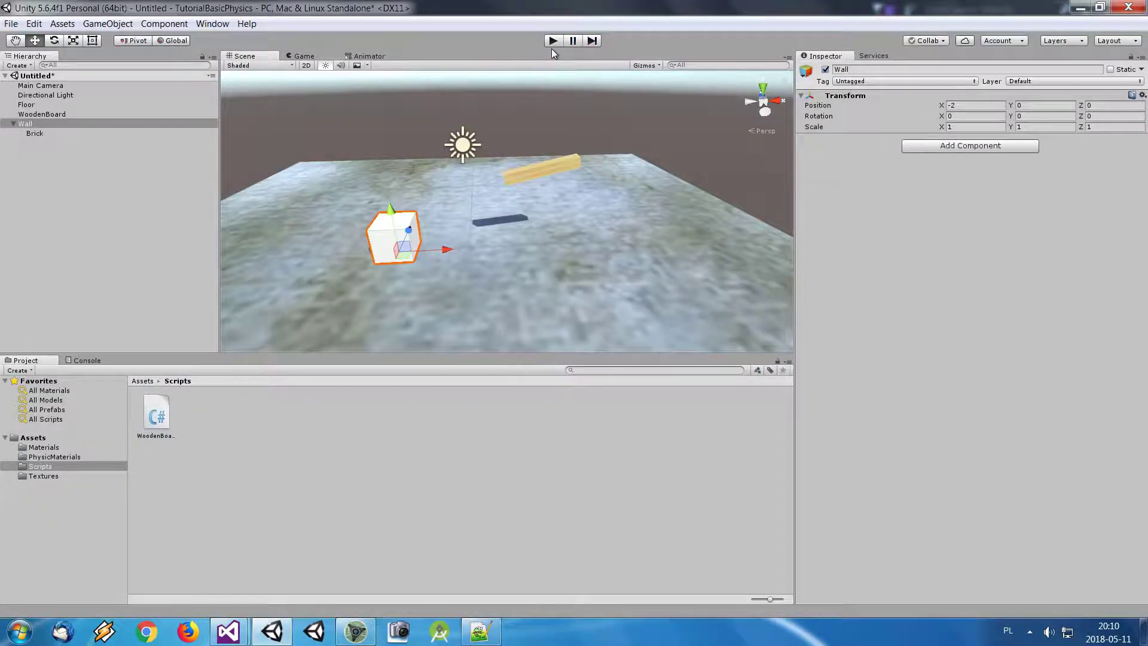
pyautogui.moveTo(228, 631)
pyautogui.click(292, 570)
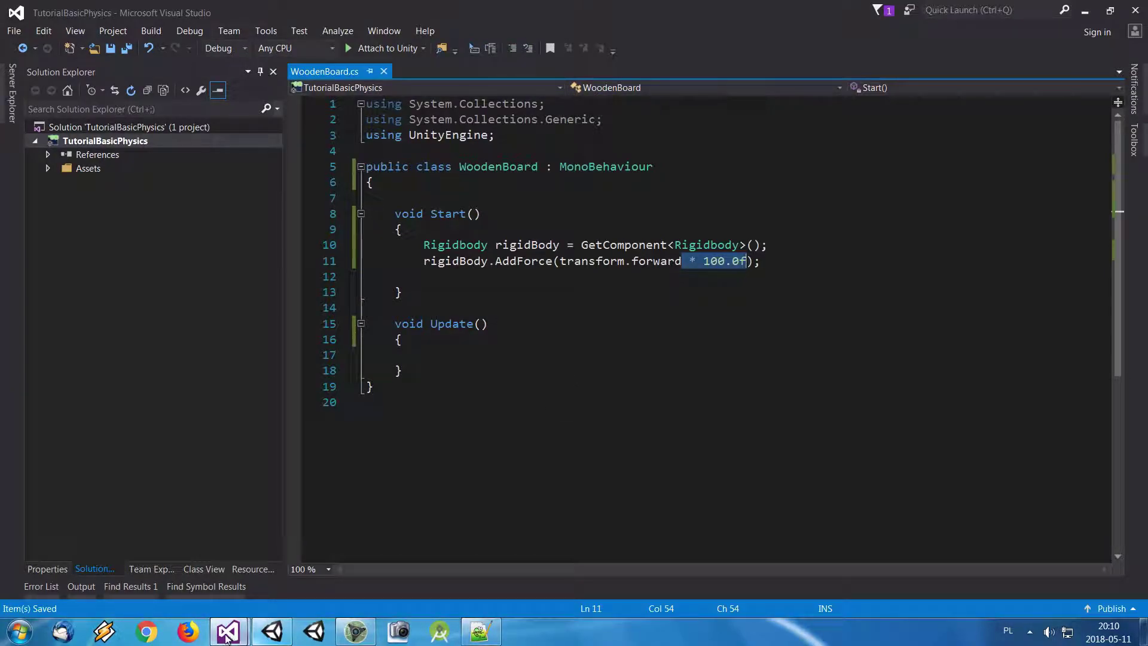
pyautogui.click(290, 632)
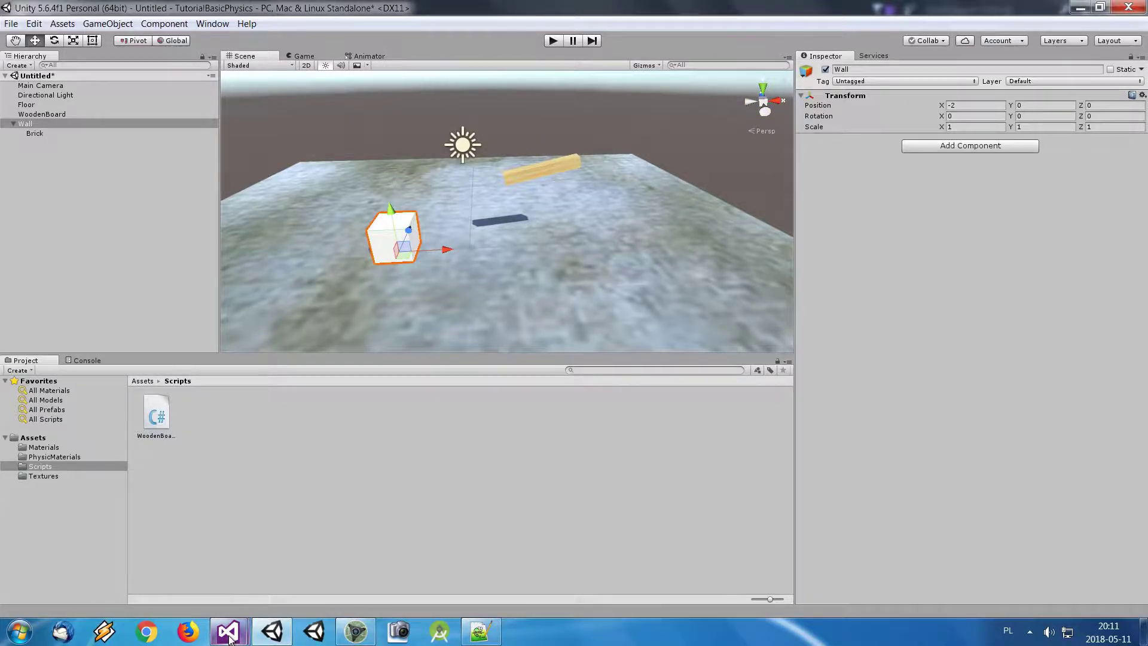
pyautogui.moveTo(229, 632)
pyautogui.click(275, 568)
# - Change transform.forward to transform.right, save, and play-test the push in Unity
pyautogui.doubleClick(664, 261)
pyautogui.write('r')
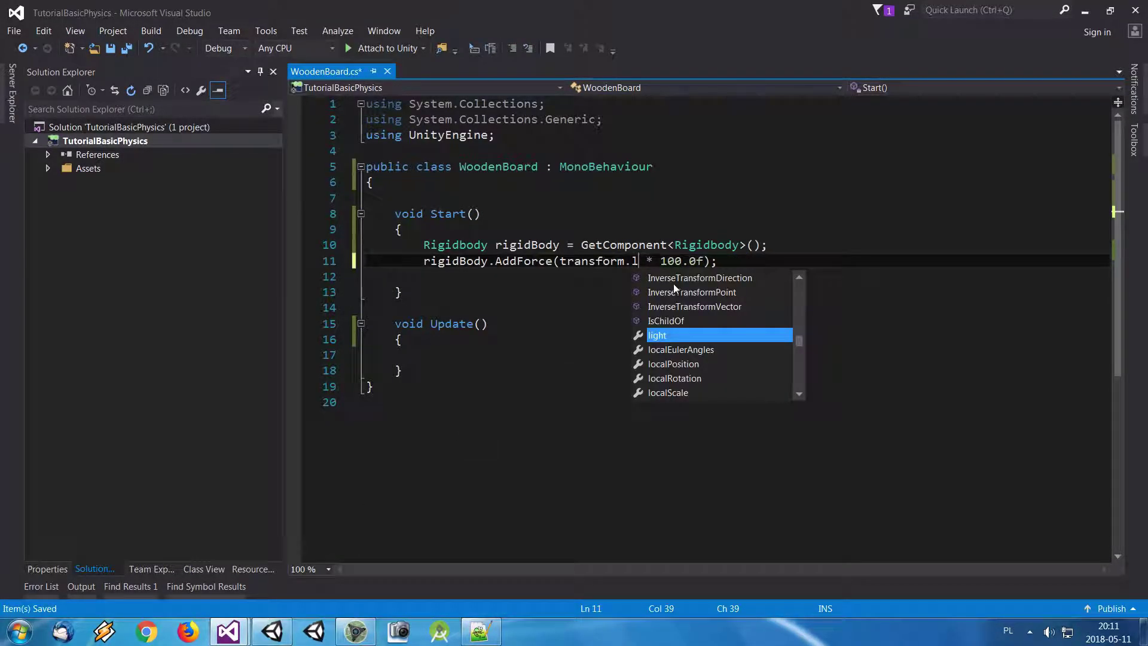
pyautogui.write('i')
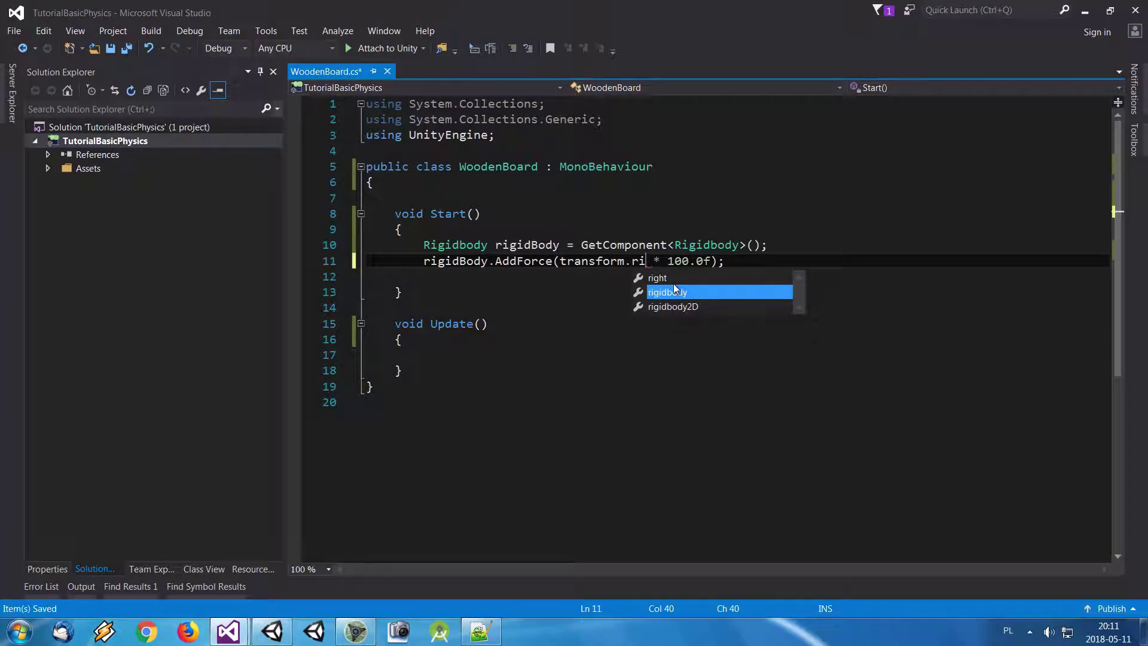
pyautogui.press('Up')
pyautogui.press('Tab')
pyautogui.hotkey('ctrl', 's')
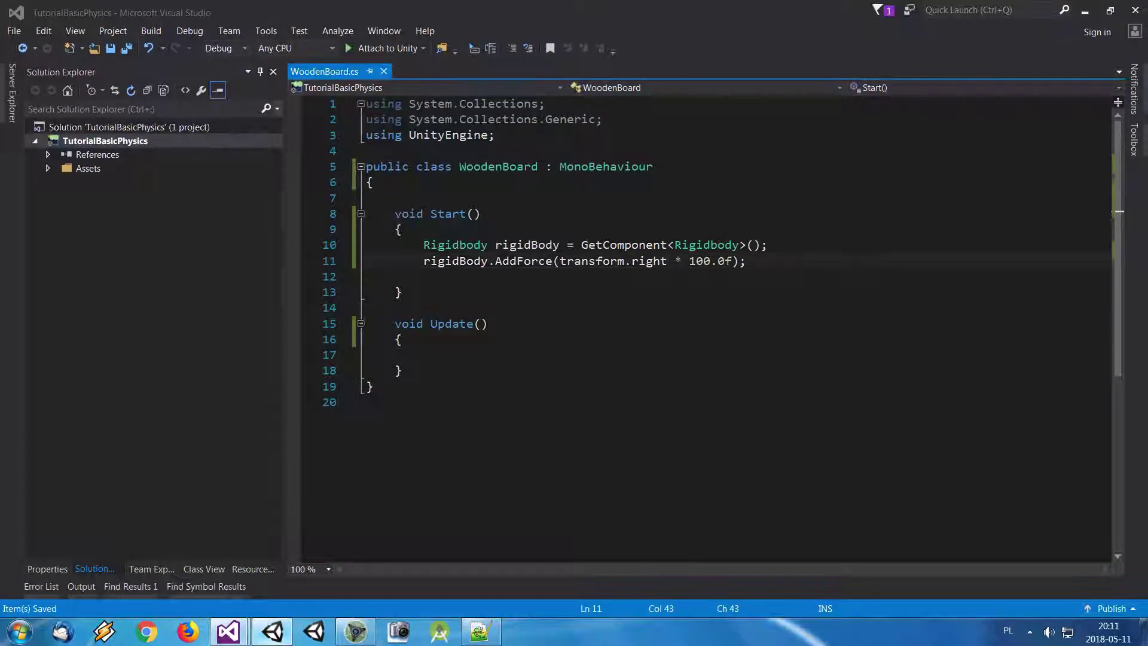
pyautogui.click(272, 632)
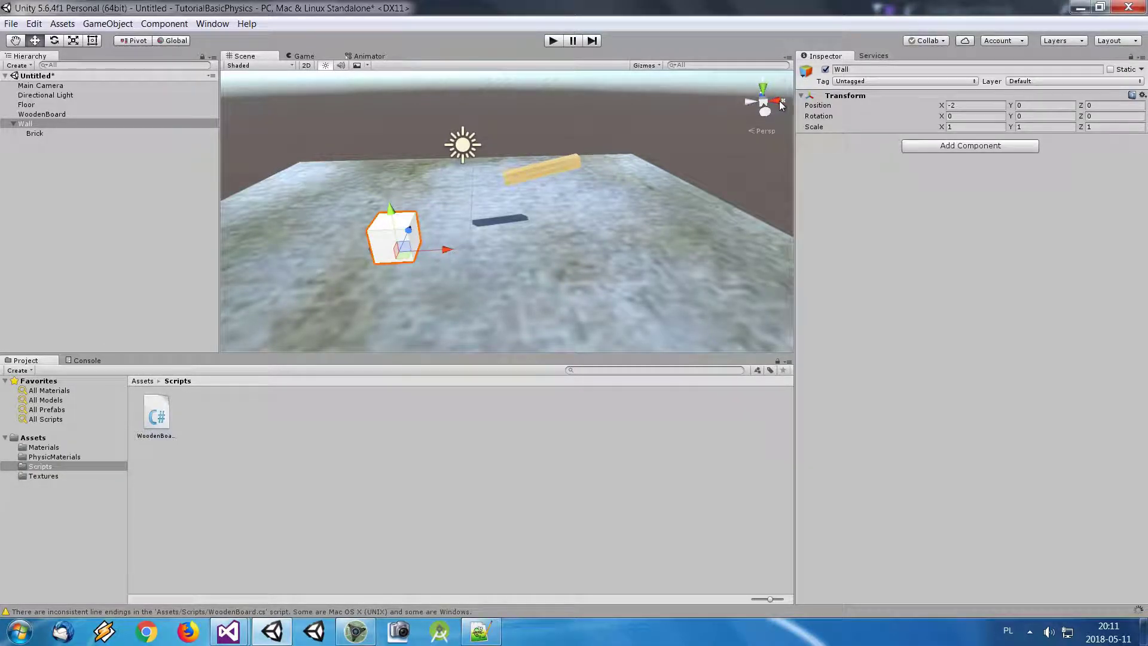
pyautogui.click(558, 45)
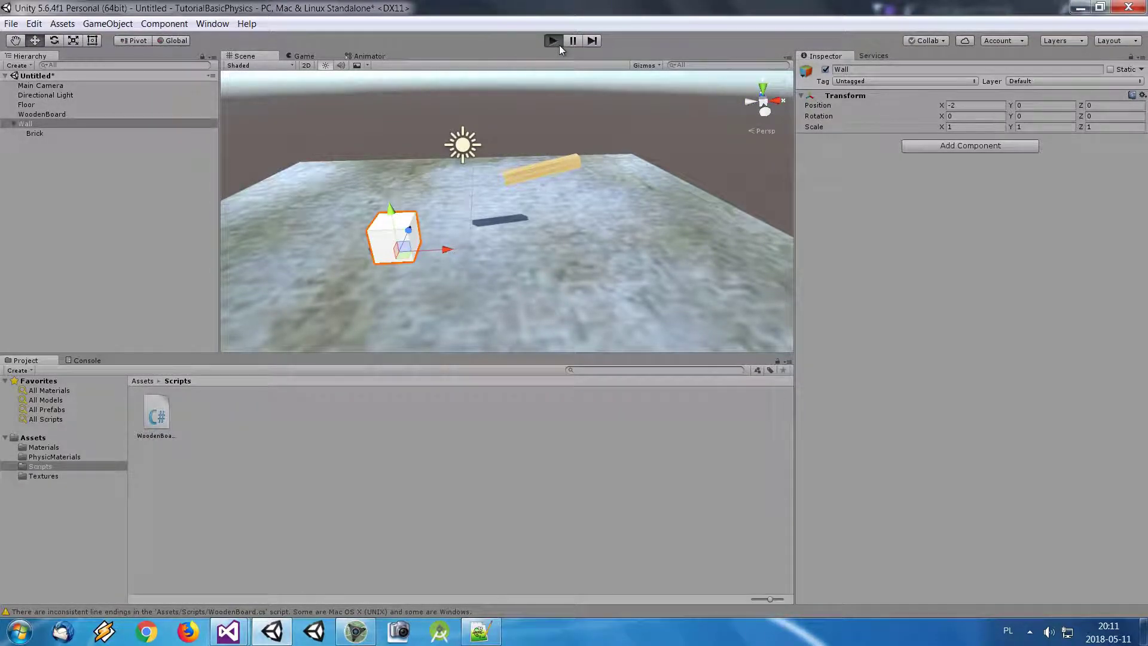
pyautogui.click(559, 45)
# - Make the force -transform.right * 300.0f, then start the scene in Unity
pyautogui.moveTo(228, 631)
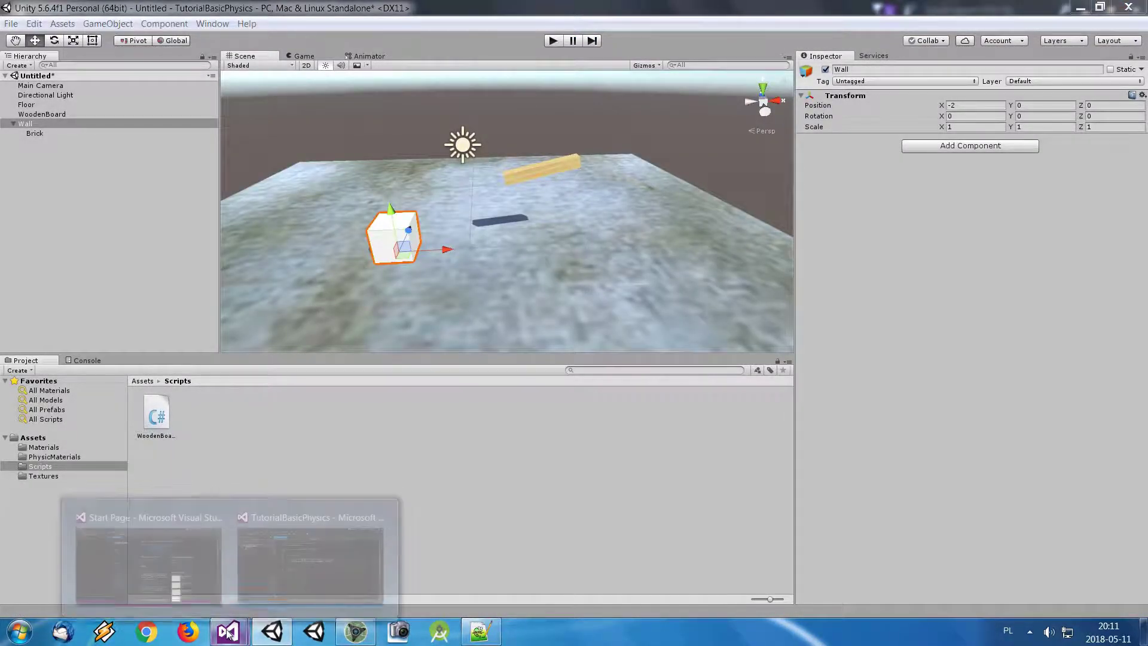
pyautogui.click(353, 553)
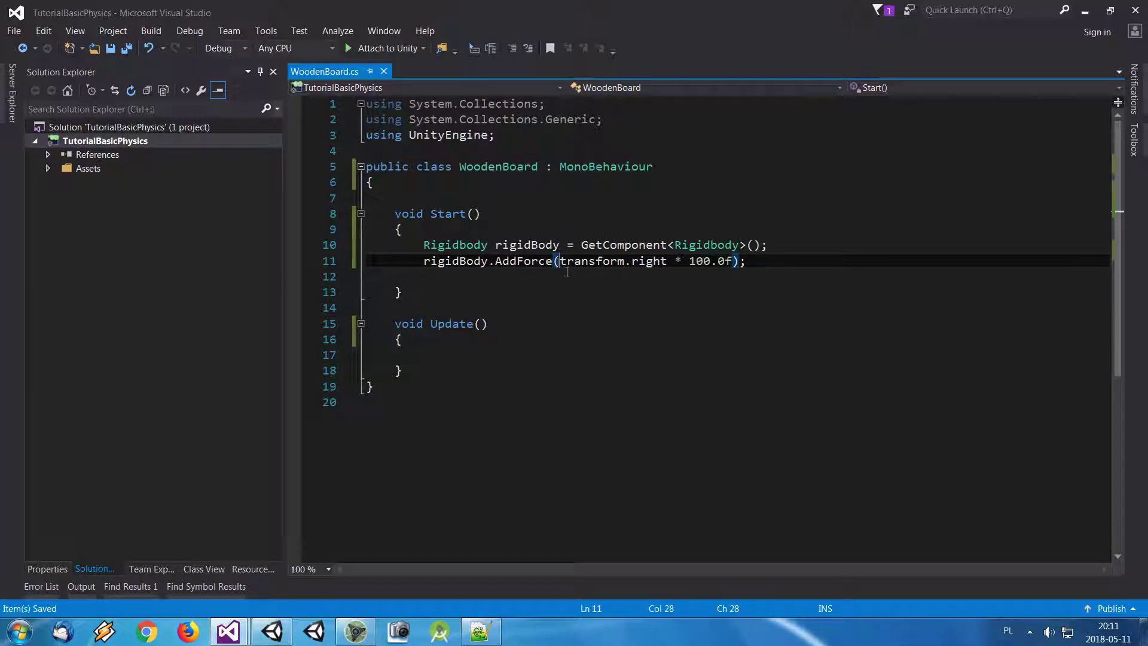
pyautogui.write('-')
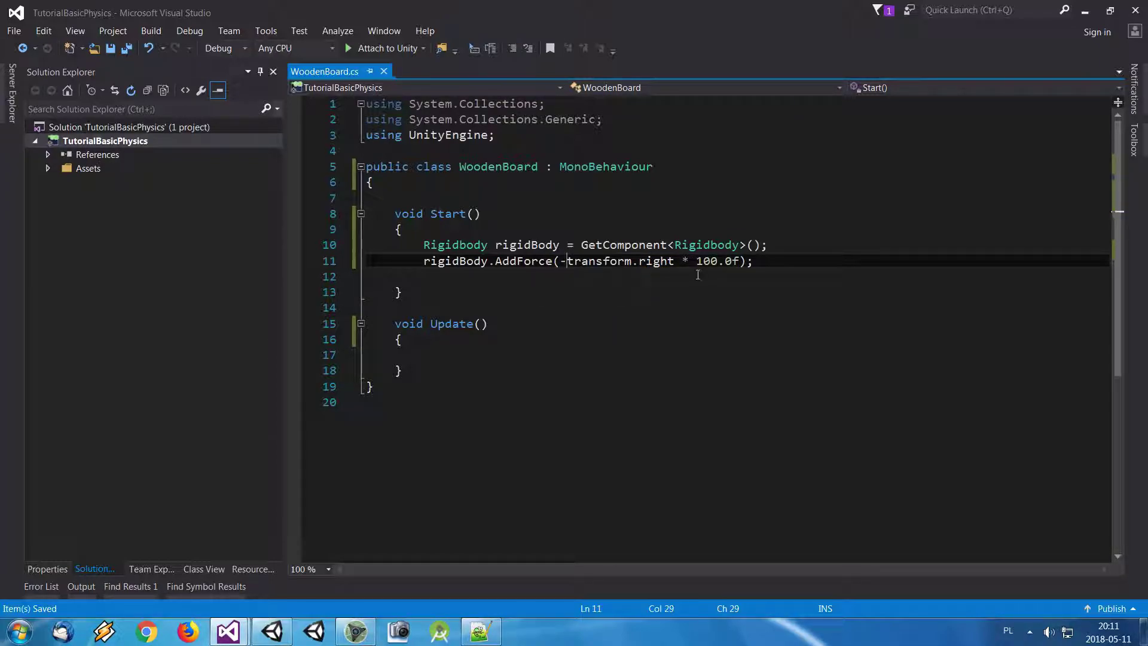
pyautogui.moveTo(697, 261); pyautogui.dragTo(704, 262)
pyautogui.write('3')
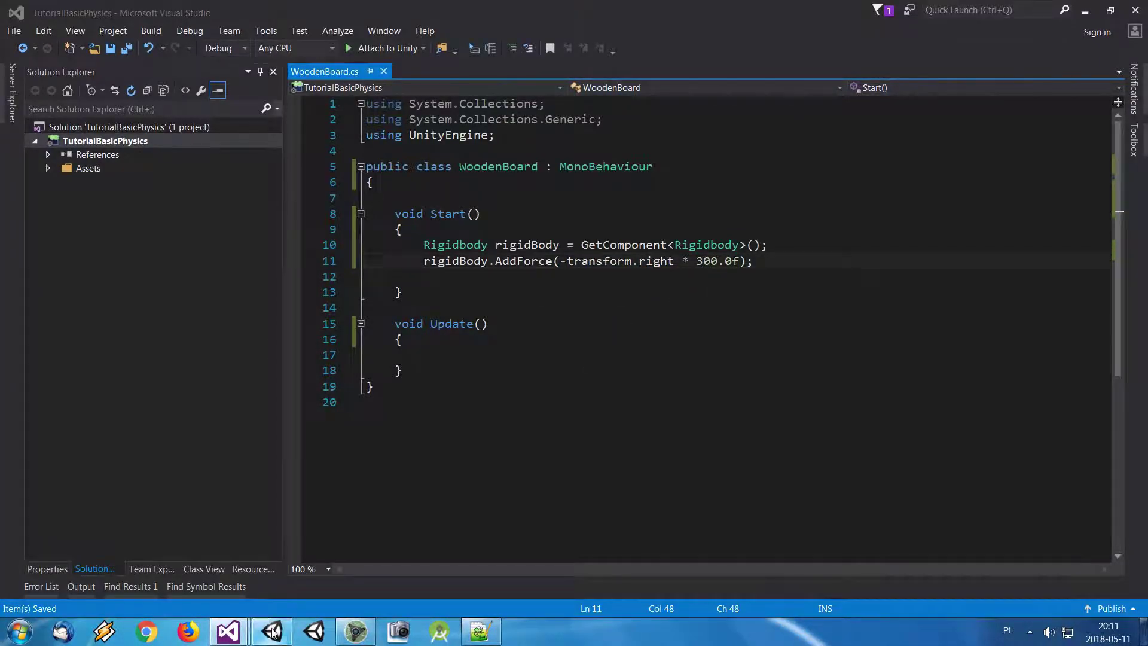
pyautogui.click(272, 631)
pyautogui.click(547, 40)
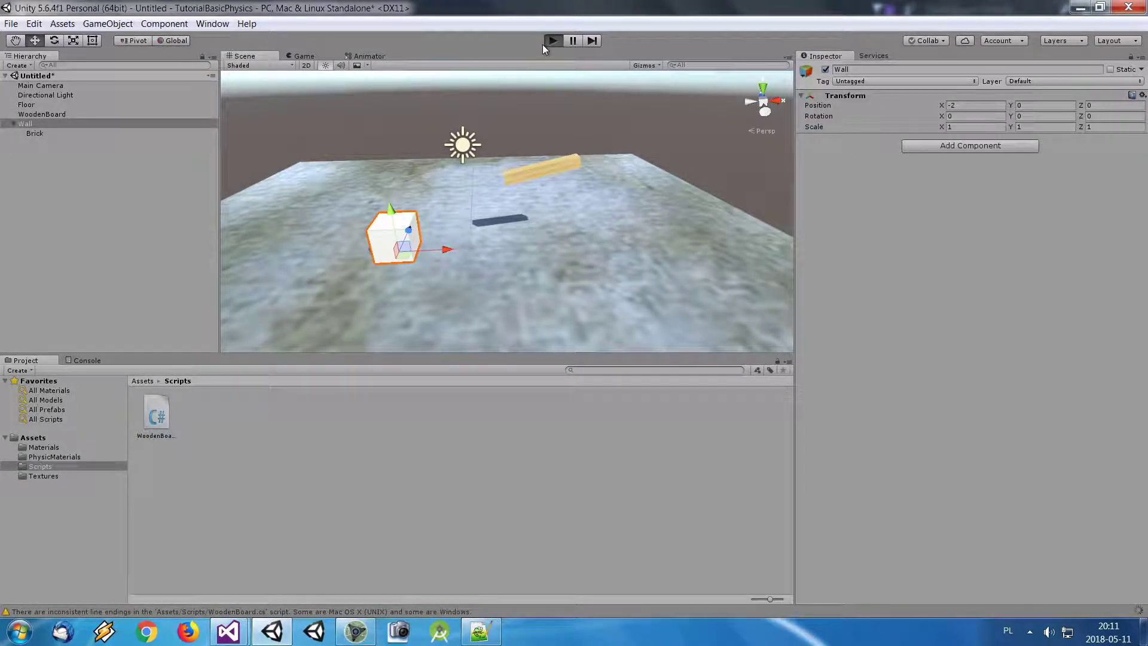
# - Stop the 300.0f reversed-push test and select WoodenBoard in the Hierarchy
pyautogui.click(547, 40)
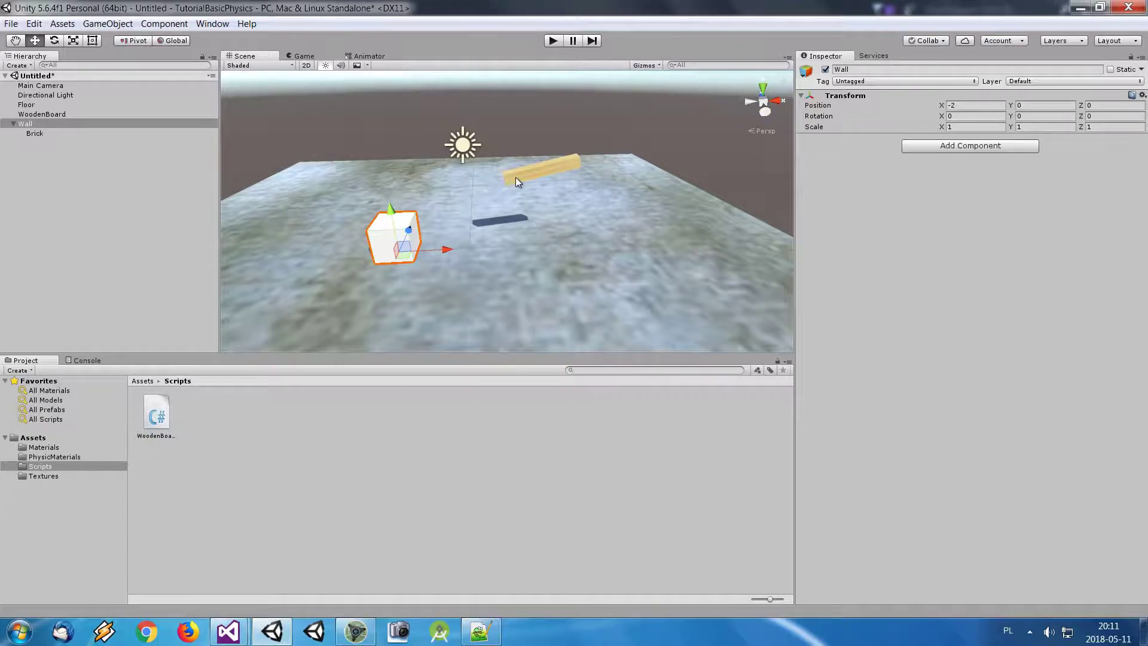
pyautogui.click(42, 115)
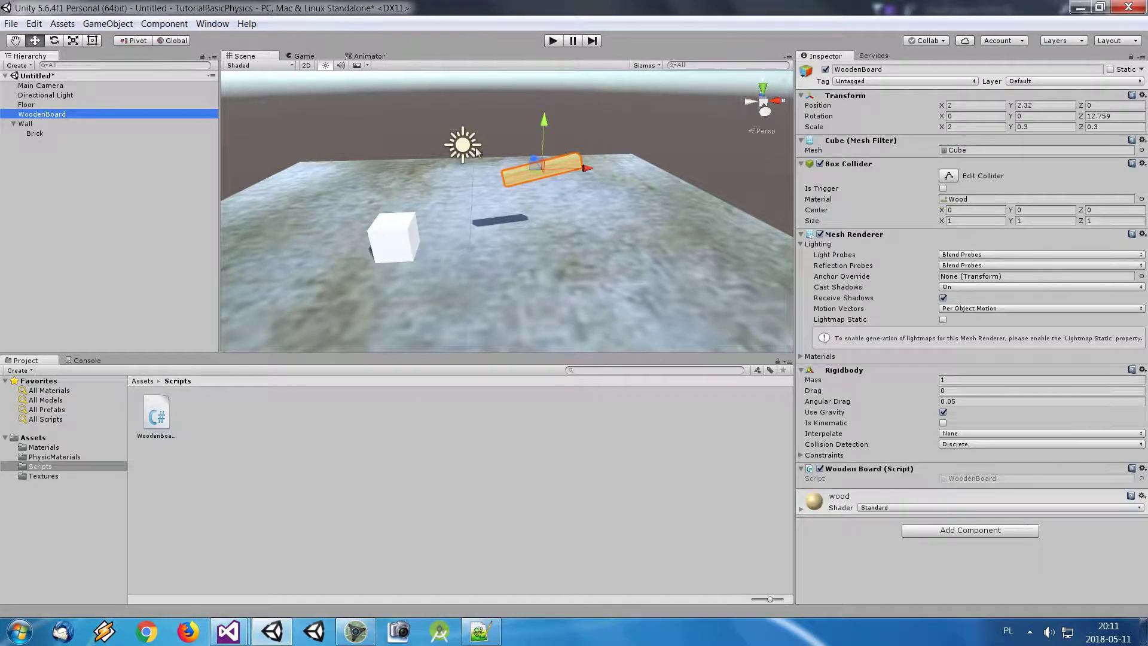
# - Rotate the board to about -37.5° then -81° on Z, play-testing each angle
pyautogui.click(62, 43)
pyautogui.moveTo(534, 120); pyautogui.dragTo(645, 225)
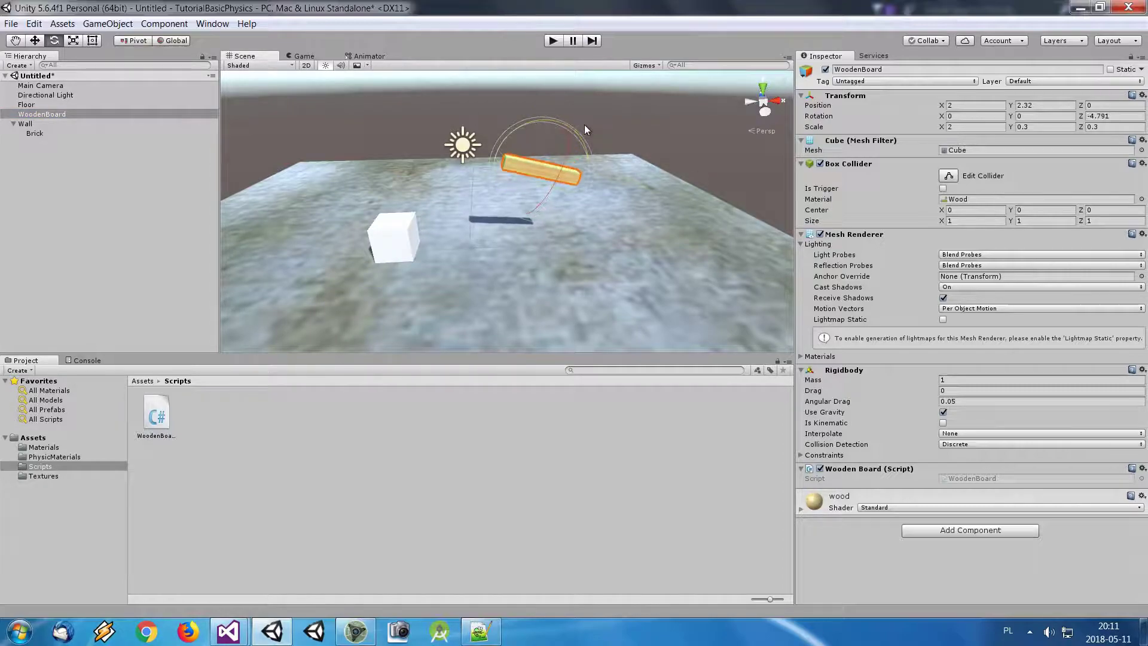
pyautogui.click(553, 41)
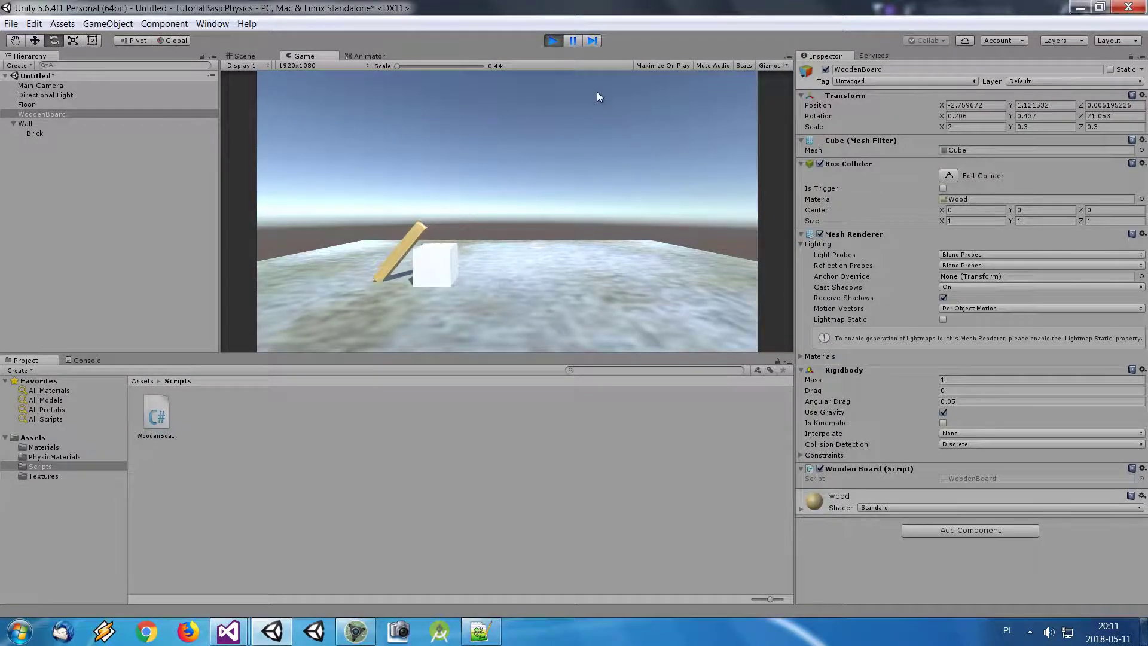
pyautogui.click(553, 40)
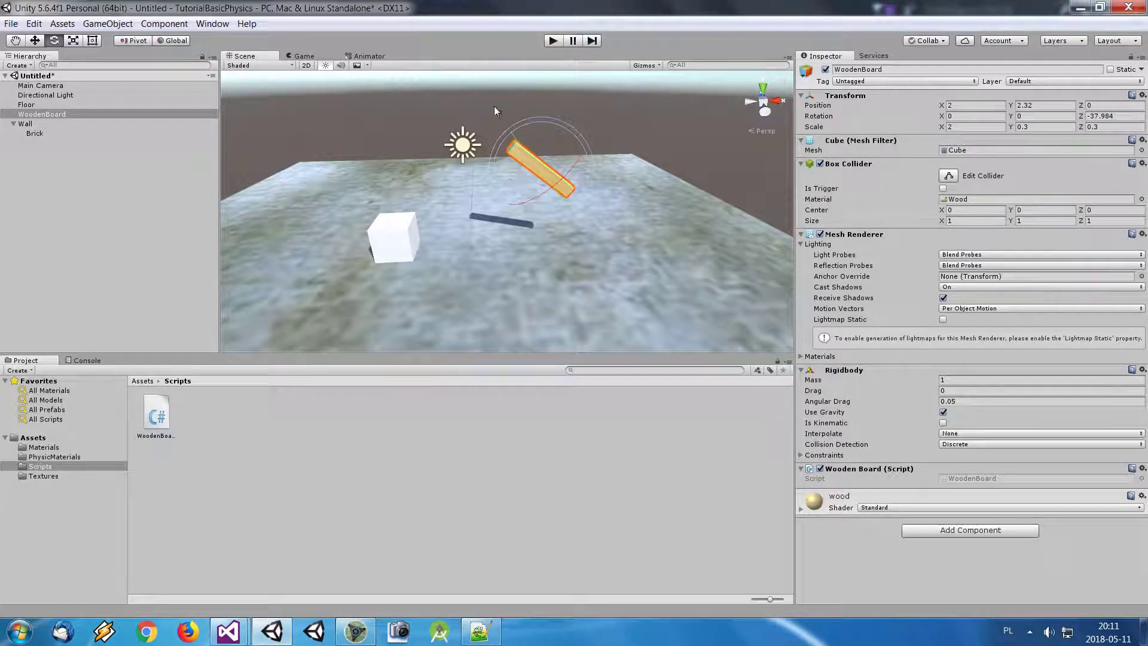
pyautogui.moveTo(536, 135); pyautogui.dragTo(606, 130)
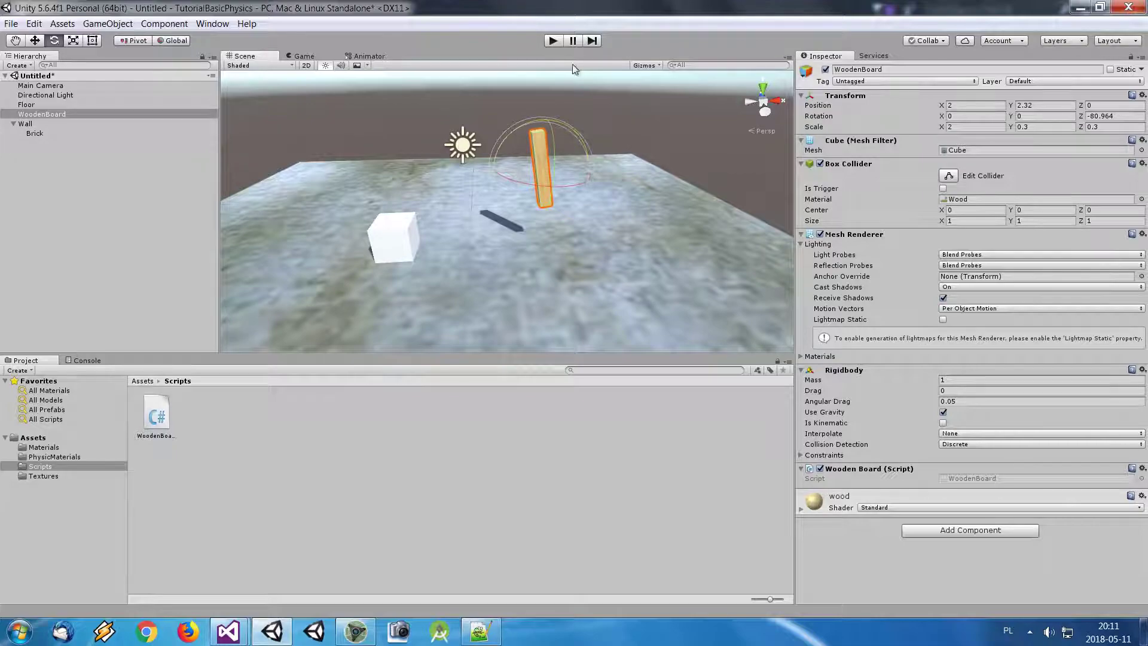
pyautogui.hotkey('ctrl', 'p')
pyautogui.hotkey('ctrl', 'p')
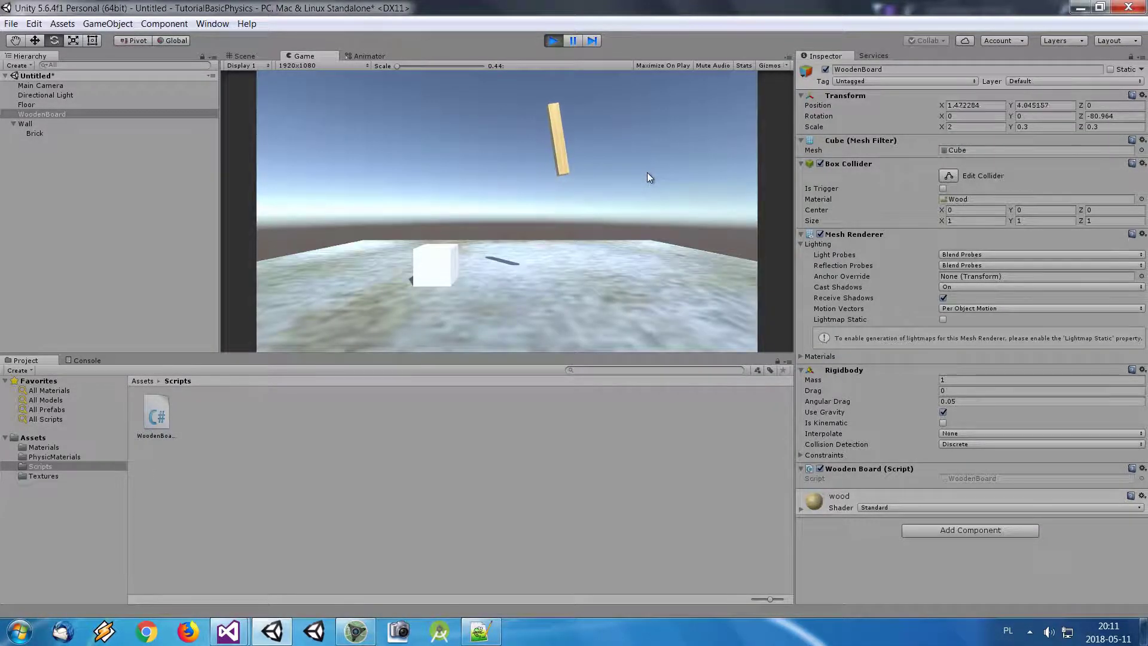
pyautogui.click(552, 41)
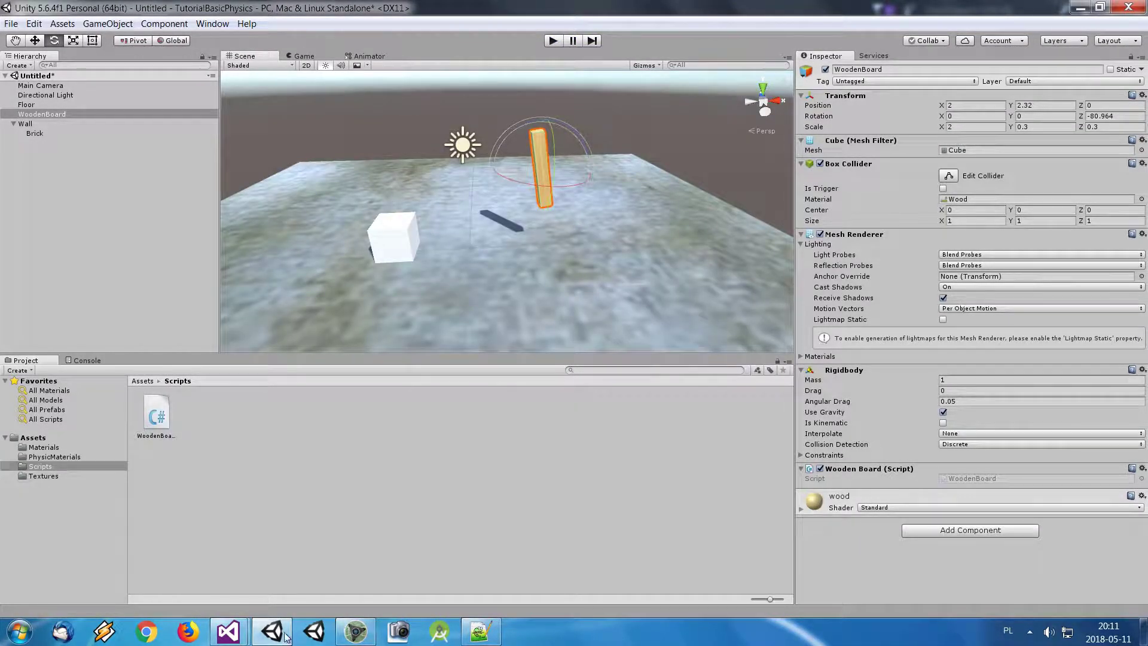
# - Look over transform.right on line 11, then return to Unity and tilt the board
pyautogui.moveTo(229, 631)
pyautogui.click(297, 561)
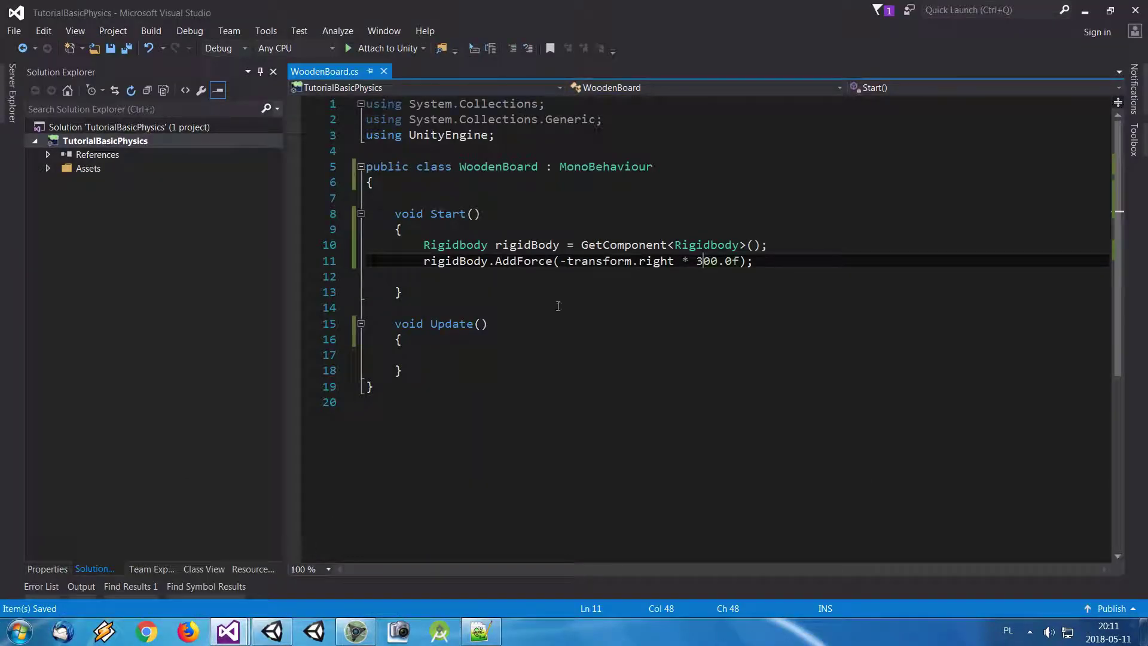
pyautogui.doubleClick(604, 262)
pyautogui.doubleClick(658, 261)
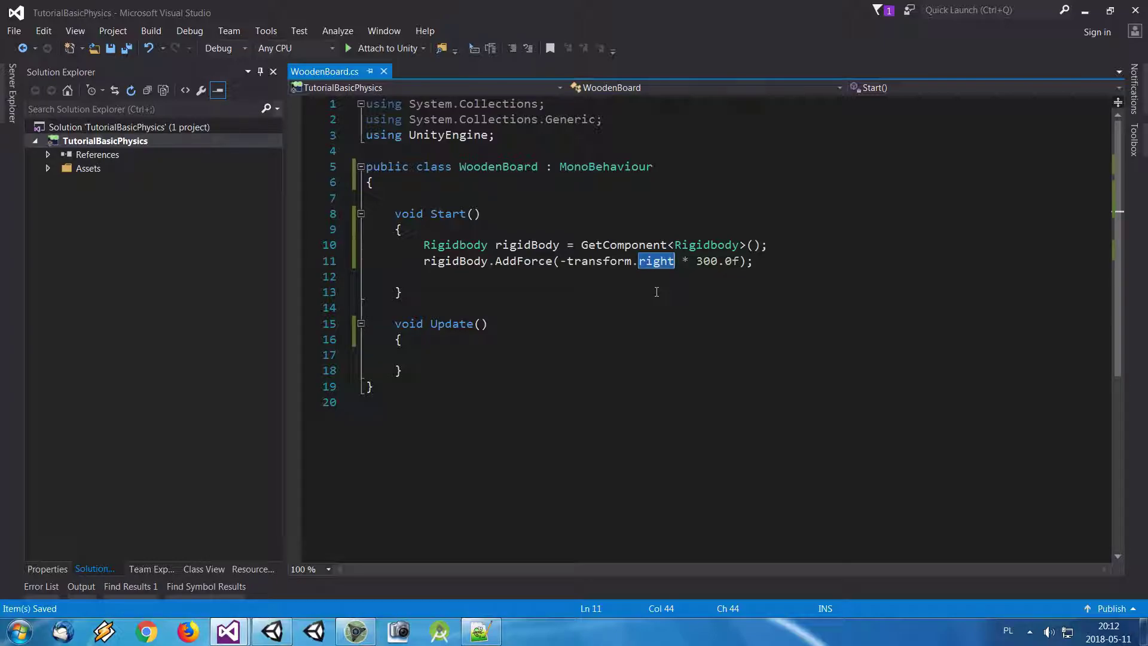
pyautogui.doubleClick(625, 261)
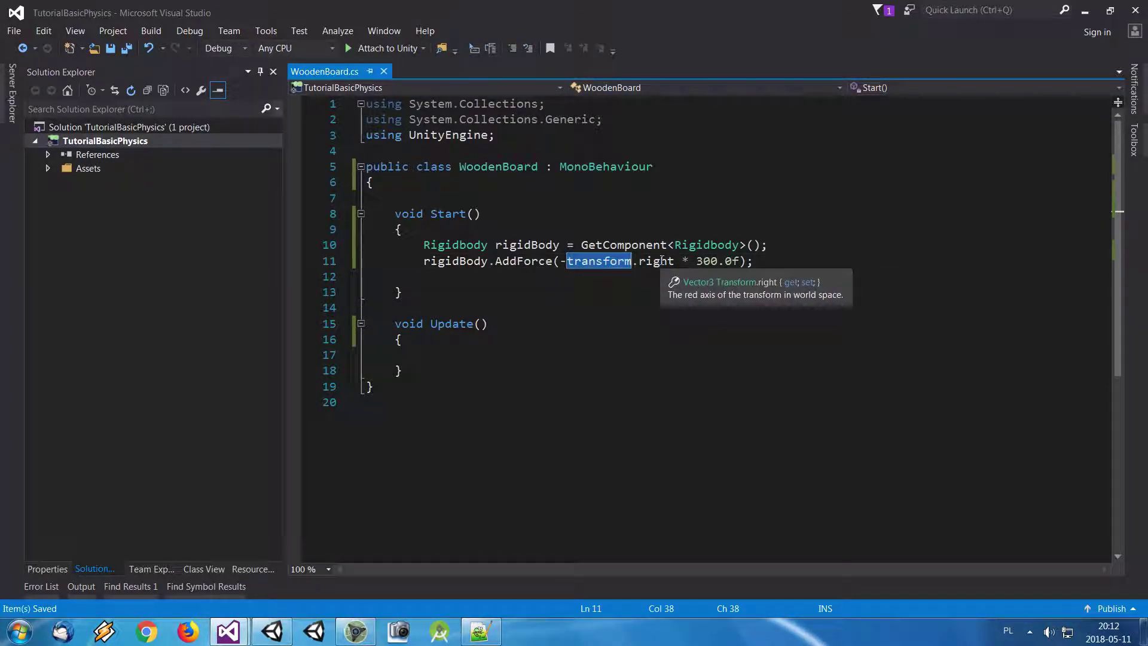
pyautogui.click(272, 633)
pyautogui.moveTo(551, 120); pyautogui.dragTo(462, 171)
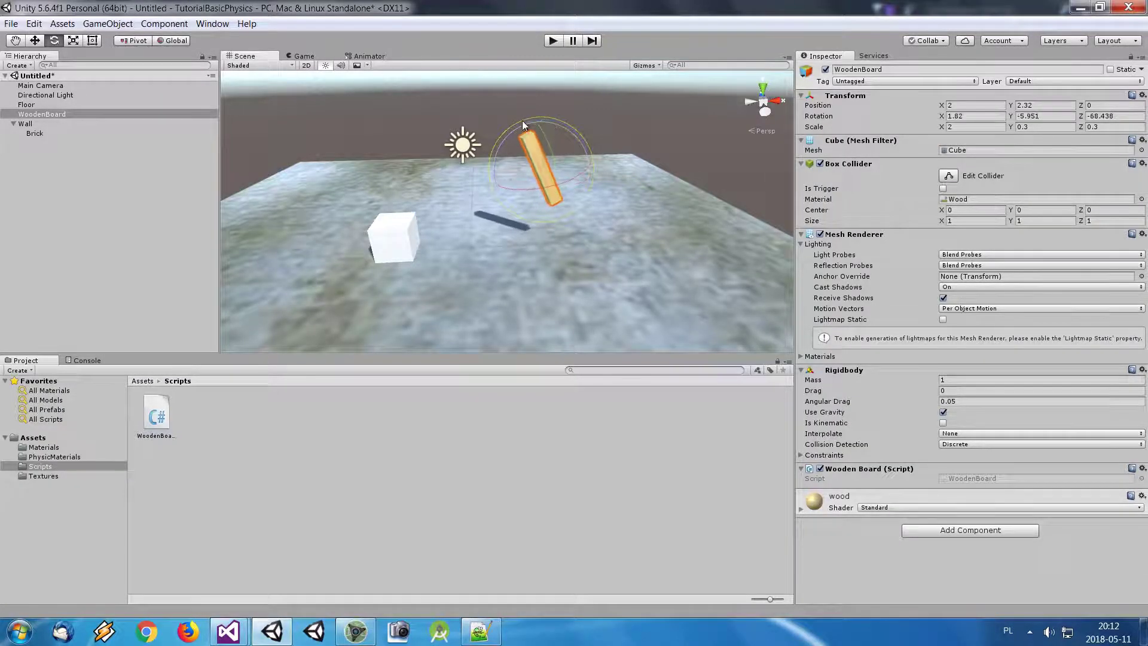
# - Undo the two trial rotations and play-test the board's fall
pyautogui.hotkey('ctrl', 'z')
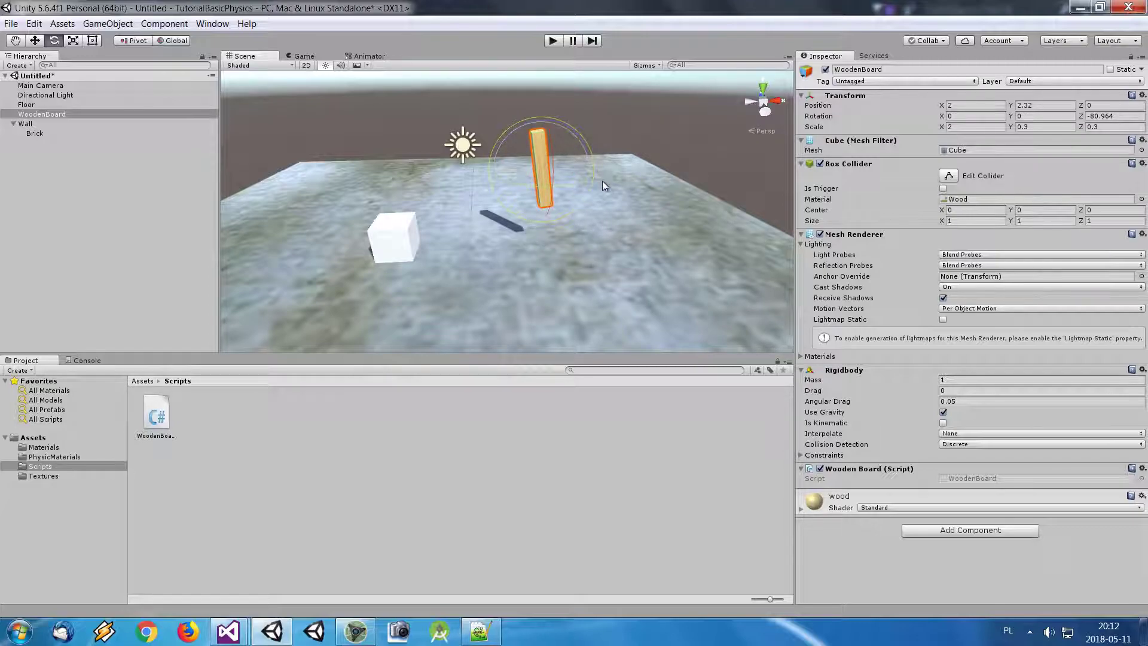
pyautogui.hotkey('ctrl', 'z')
pyautogui.hotkey('ctrl', 'z')
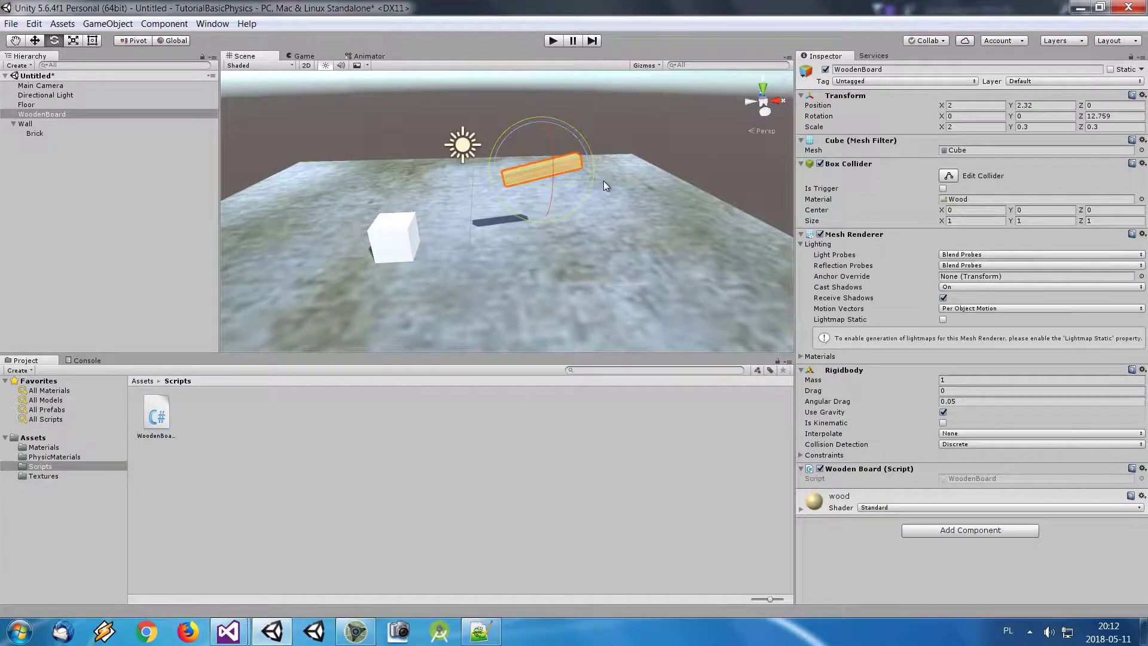
pyautogui.click(554, 46)
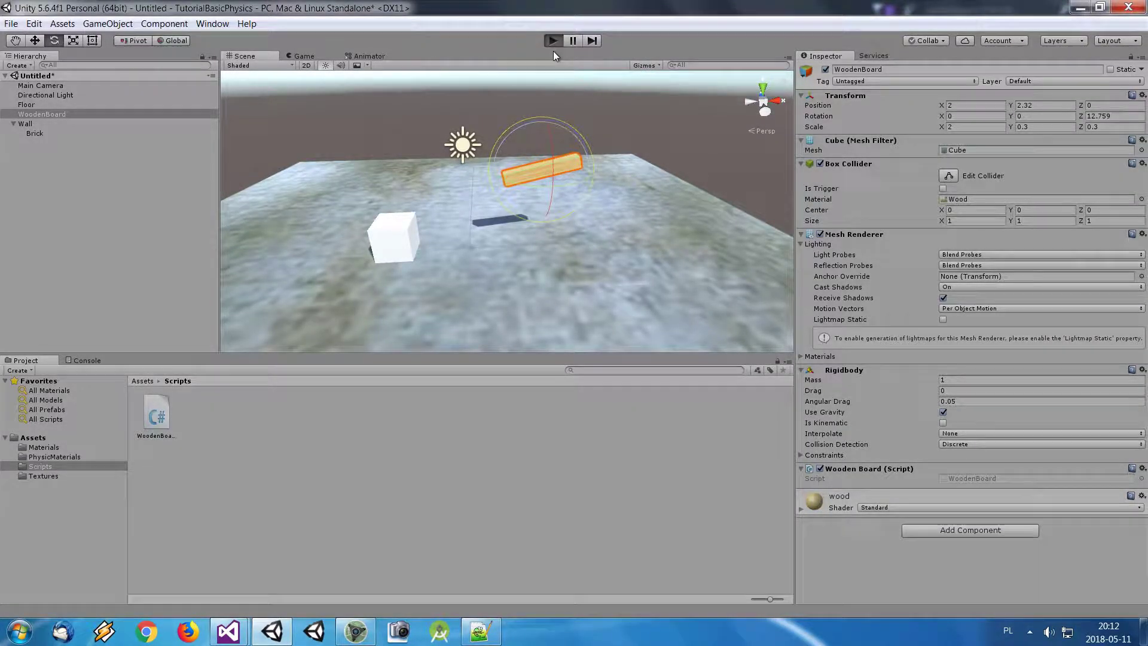
pyautogui.click(554, 44)
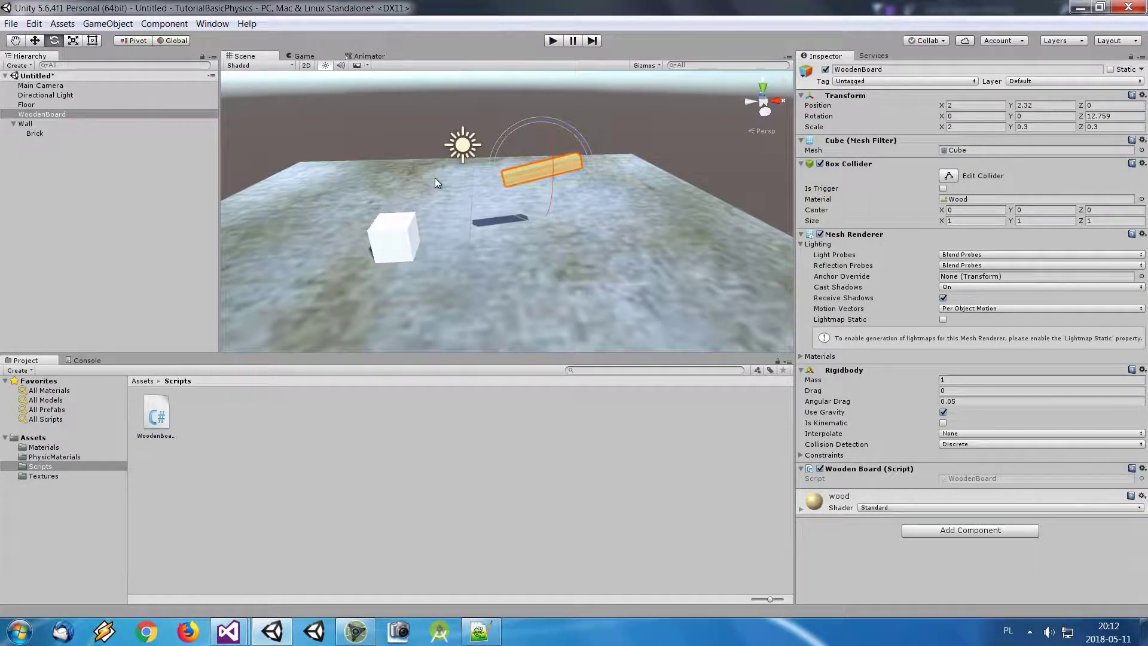
# - Set the WoodenBoard's Y position to 3 and replay the scene
pyautogui.press('w')
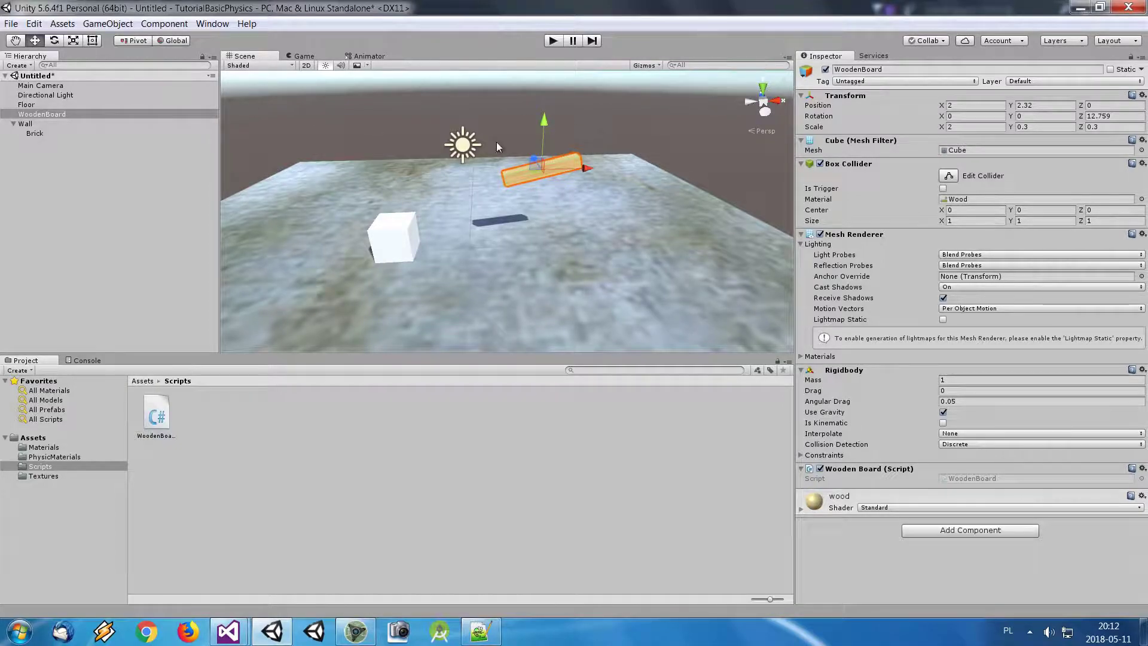
pyautogui.click(1047, 105)
pyautogui.write('2')
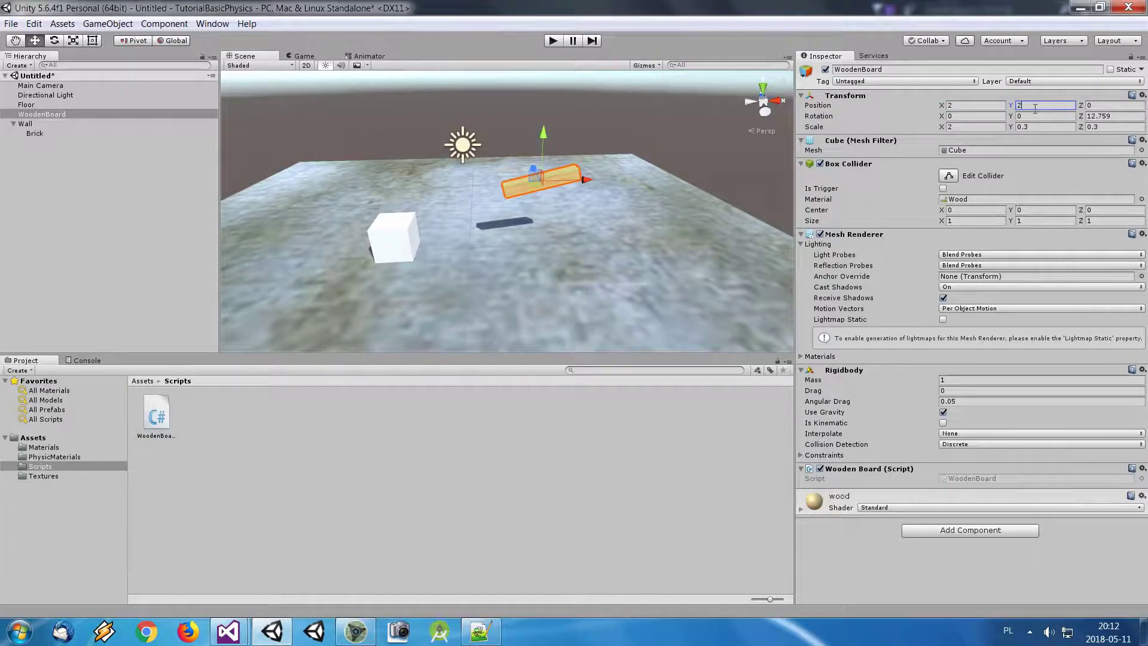
pyautogui.press('BackSpace')
pyautogui.write('3')
pyautogui.click(554, 40)
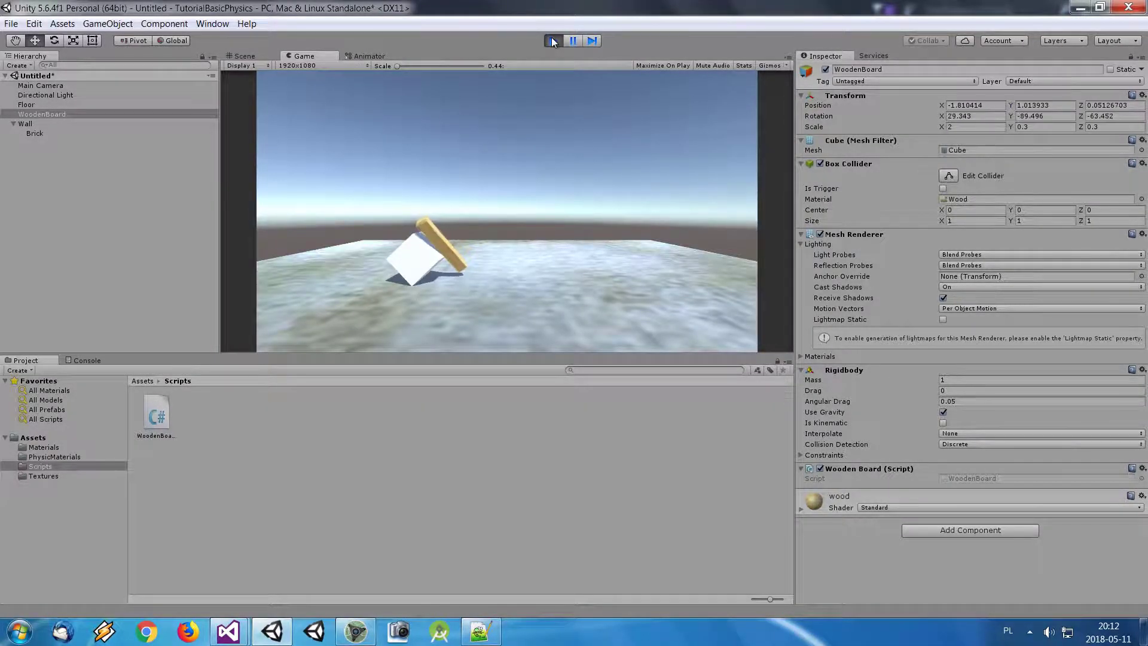
pyautogui.click(551, 39)
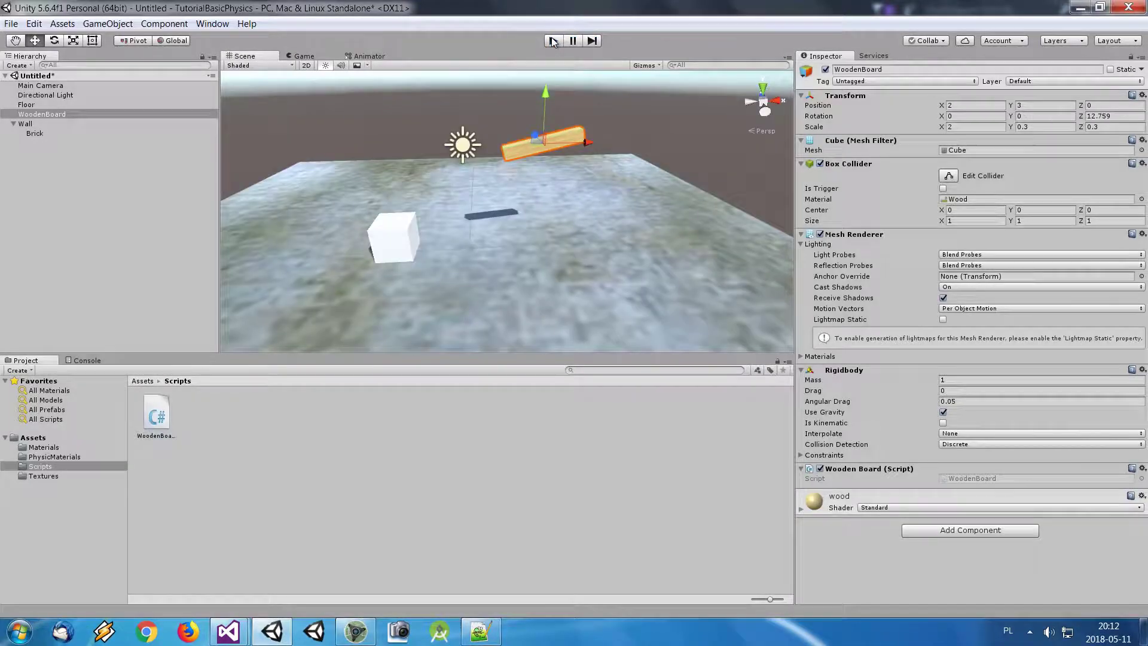
# - Duplicate Brick twice and move the copies along Z to form a bottom row of three
pyautogui.click(35, 134)
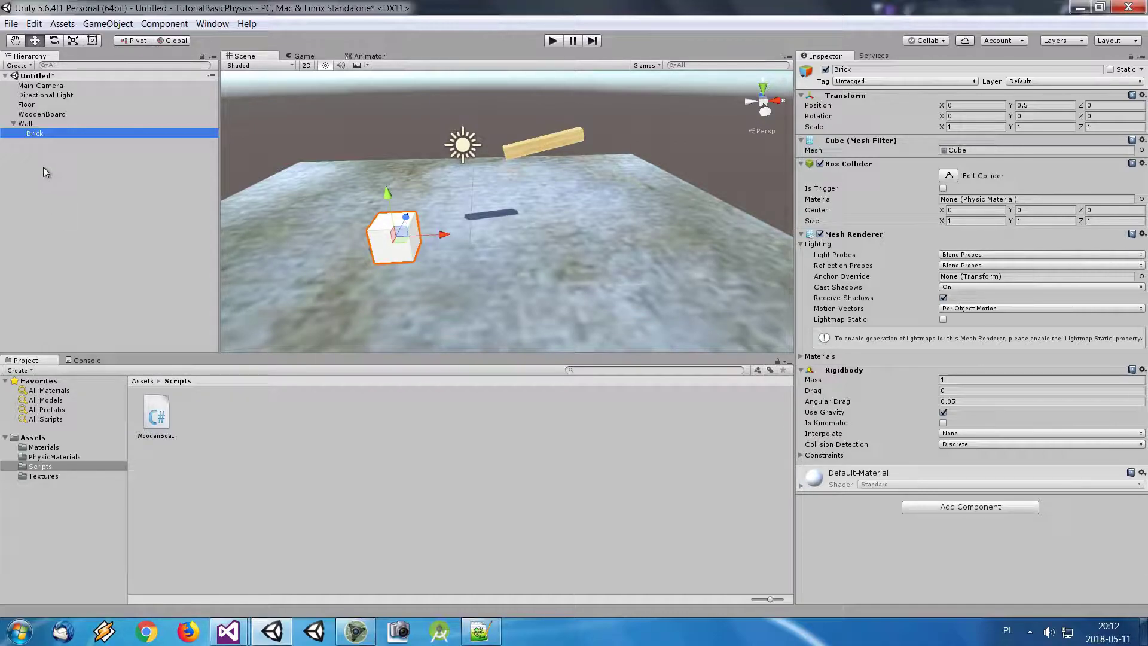
pyautogui.rightClick(40, 134)
pyautogui.click(88, 191)
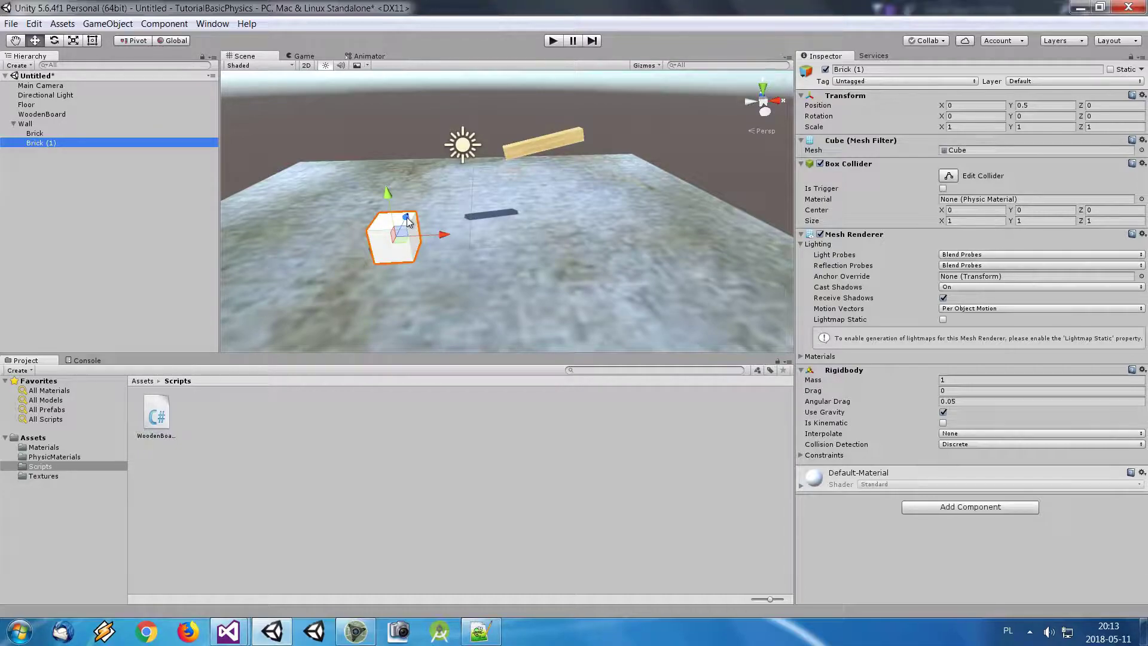
pyautogui.moveTo(408, 221); pyautogui.dragTo(418, 218)
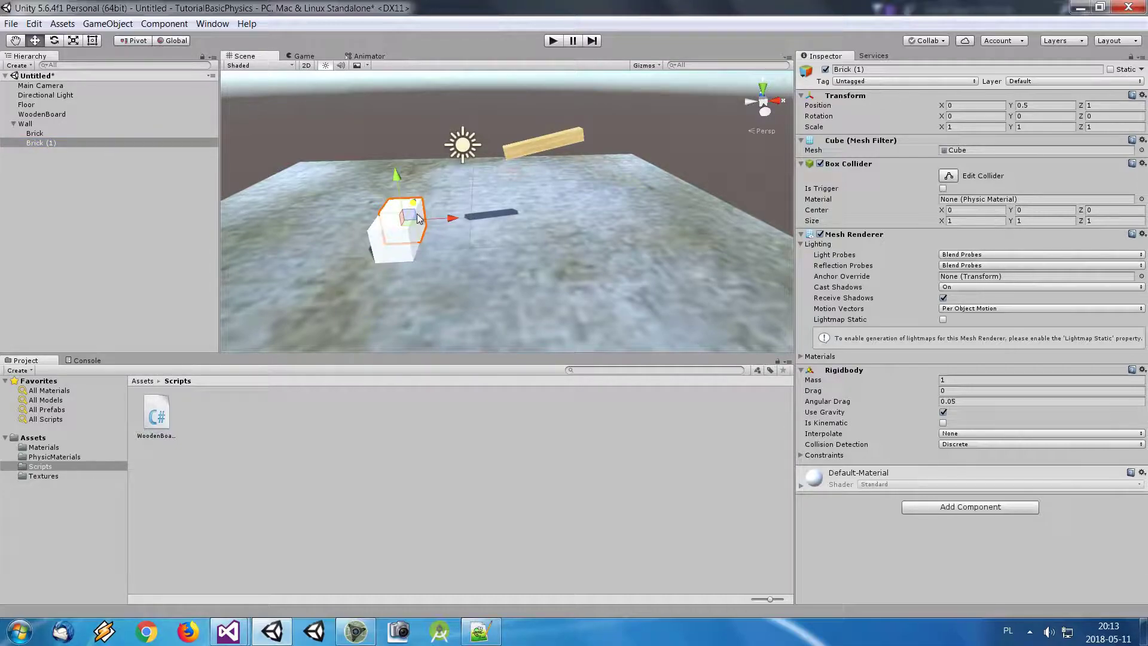
pyautogui.keyDown('alt'); pyautogui.moveTo(419, 219); pyautogui.dragTo(216, 224); pyautogui.keyUp('alt')
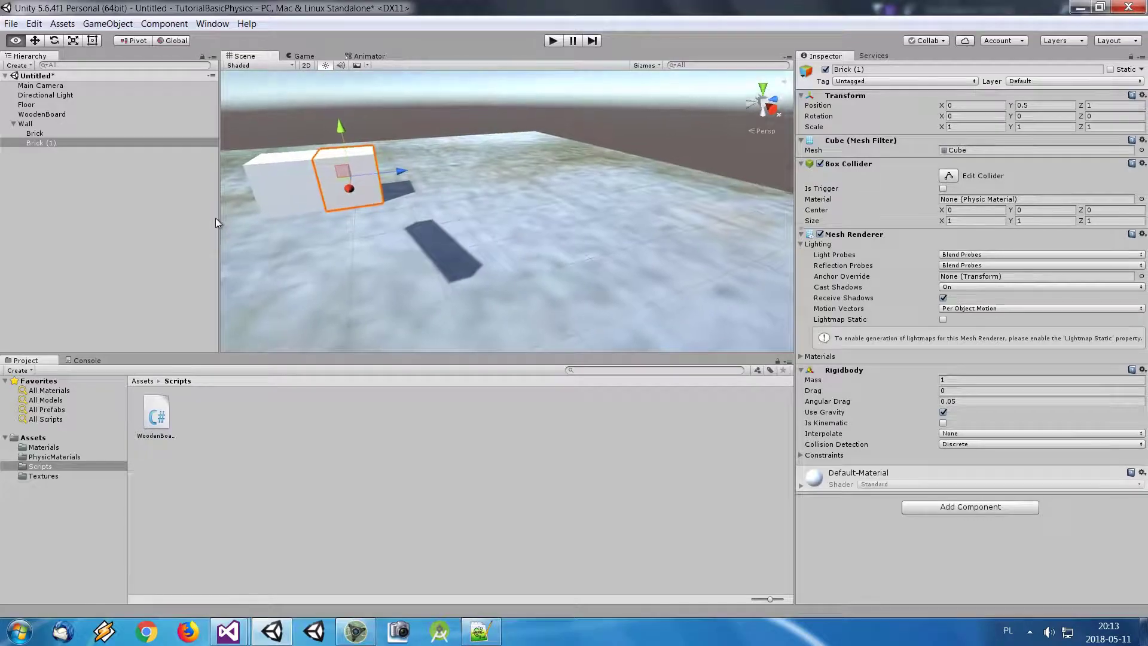
pyautogui.keyDown('alt'); pyautogui.moveTo(215, 224); pyautogui.dragTo(381, 217); pyautogui.keyUp('alt')
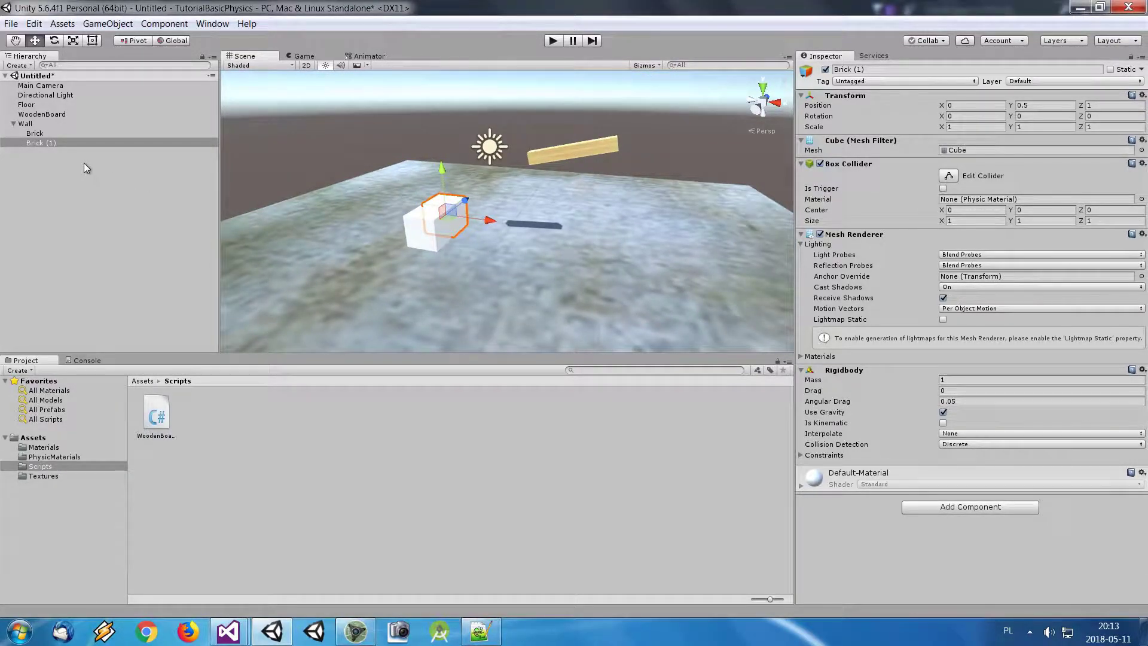
pyautogui.rightClick(52, 144)
pyautogui.click(98, 201)
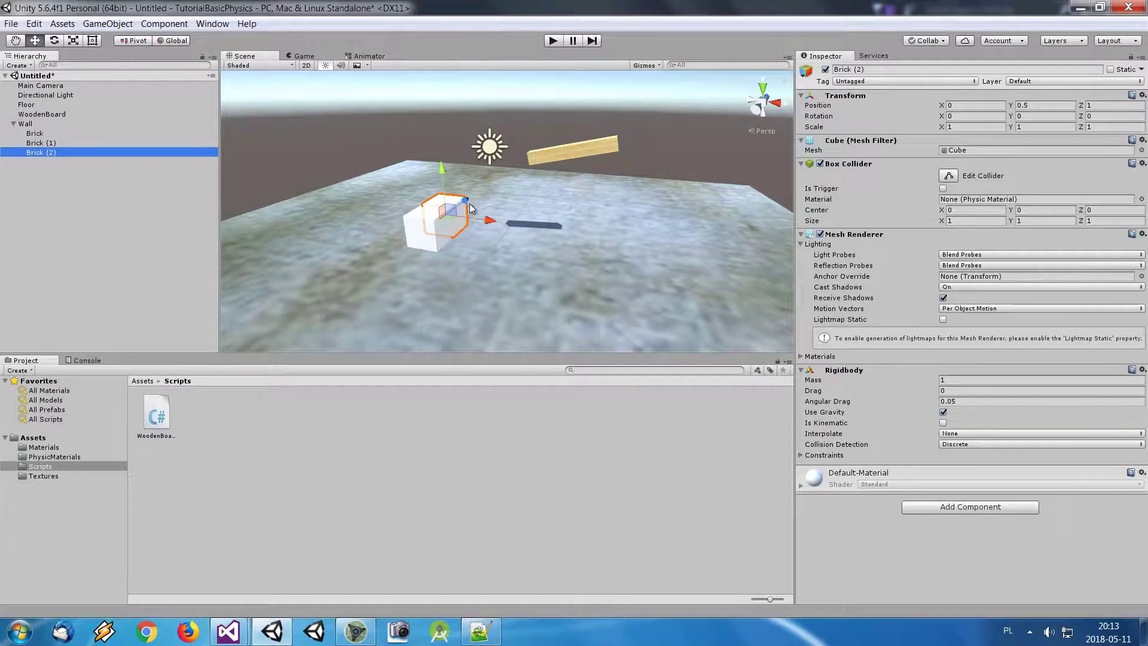
pyautogui.moveTo(466, 200); pyautogui.dragTo(439, 233)
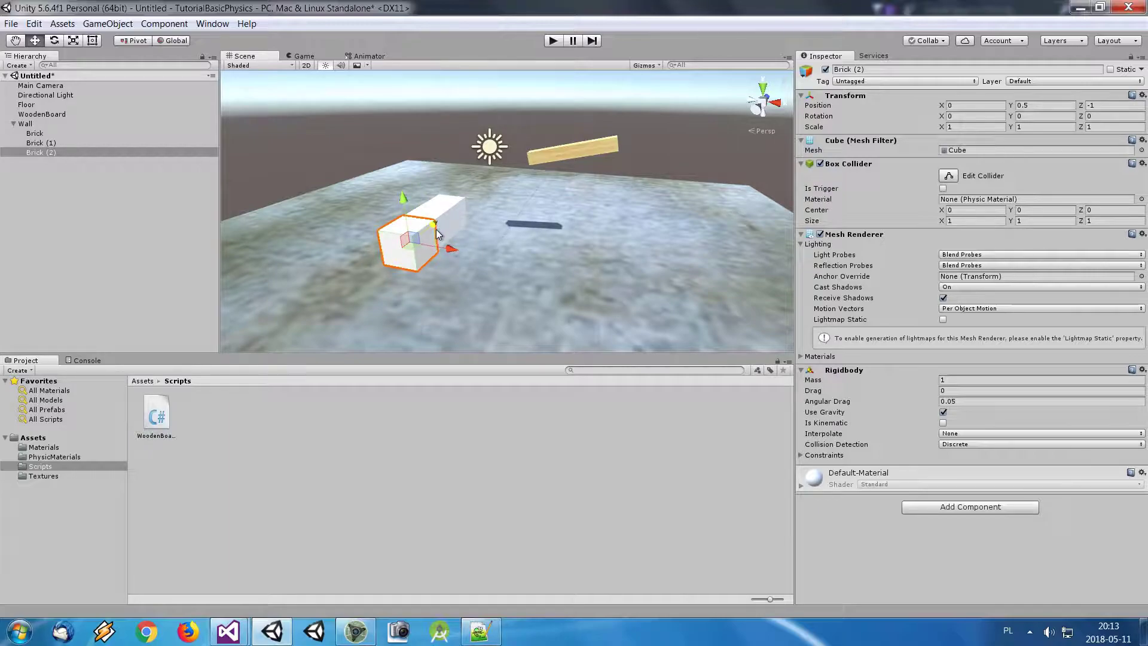
# - Duplicate three more bricks and stack them as the top row, ending with Brick (5) at 0, 1.5, -1
pyautogui.click(34, 133)
pyautogui.rightClick(44, 134)
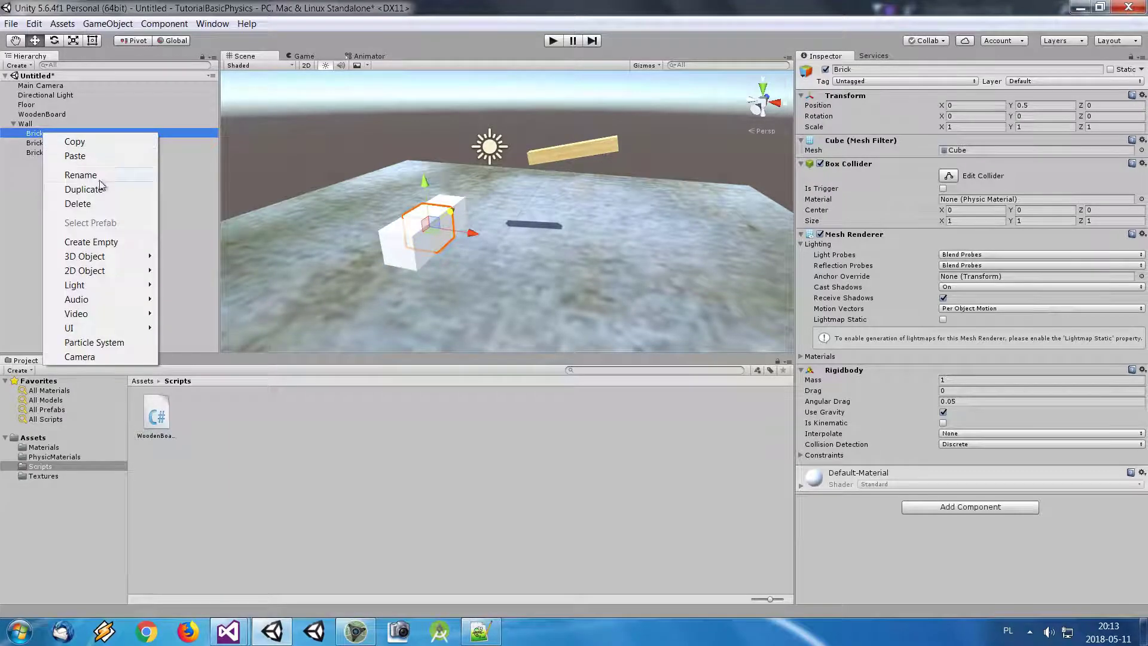
pyautogui.click(101, 187)
pyautogui.moveTo(425, 181); pyautogui.dragTo(424, 167)
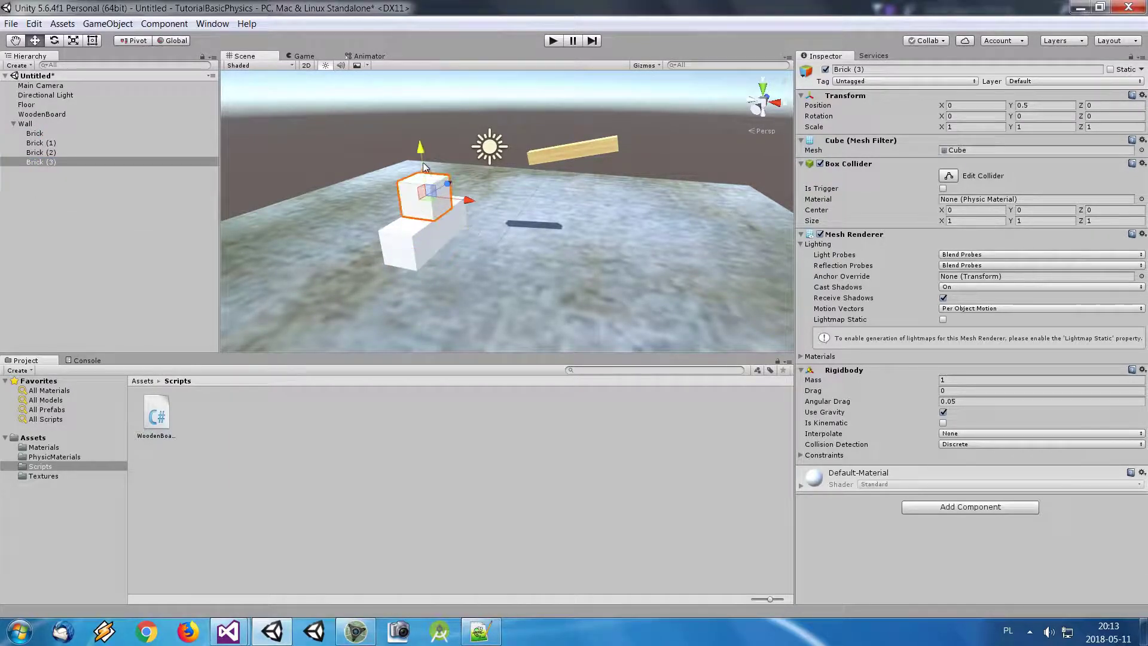
pyautogui.rightClick(45, 163)
pyautogui.click(96, 219)
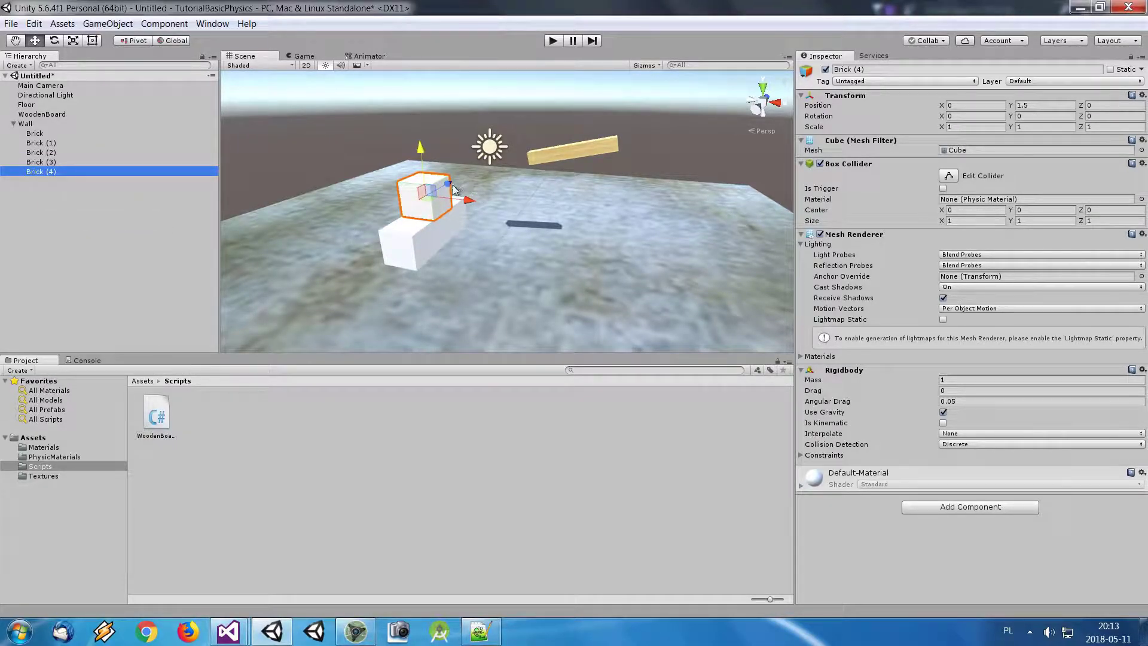
pyautogui.moveTo(455, 189); pyautogui.dragTo(470, 177)
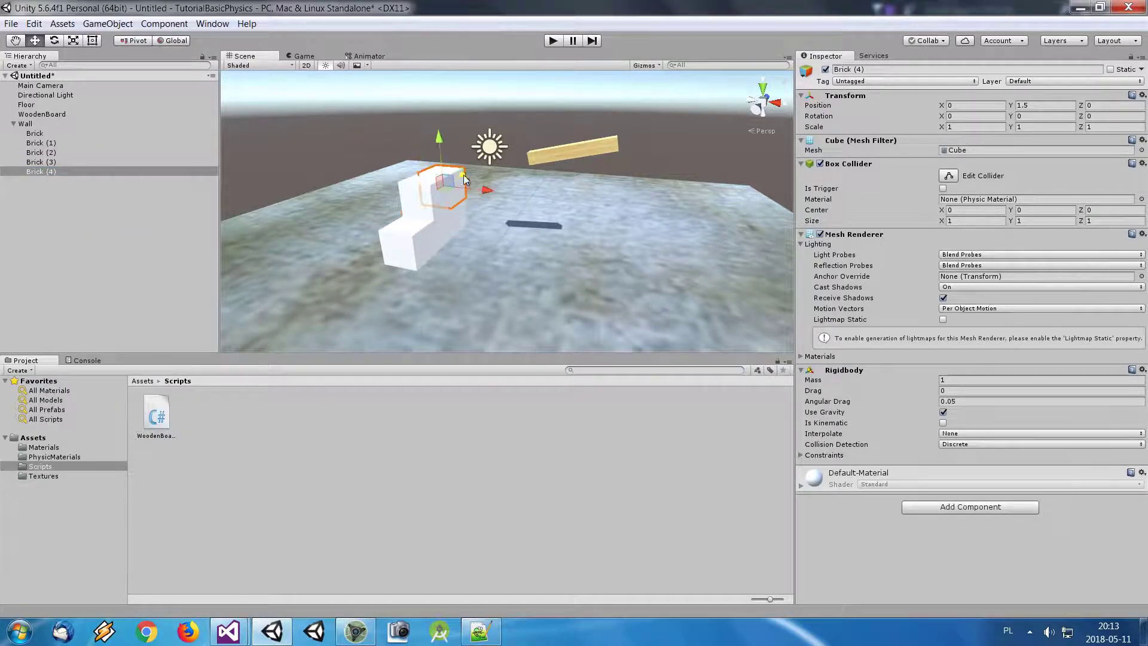
pyautogui.rightClick(51, 171)
pyautogui.click(96, 227)
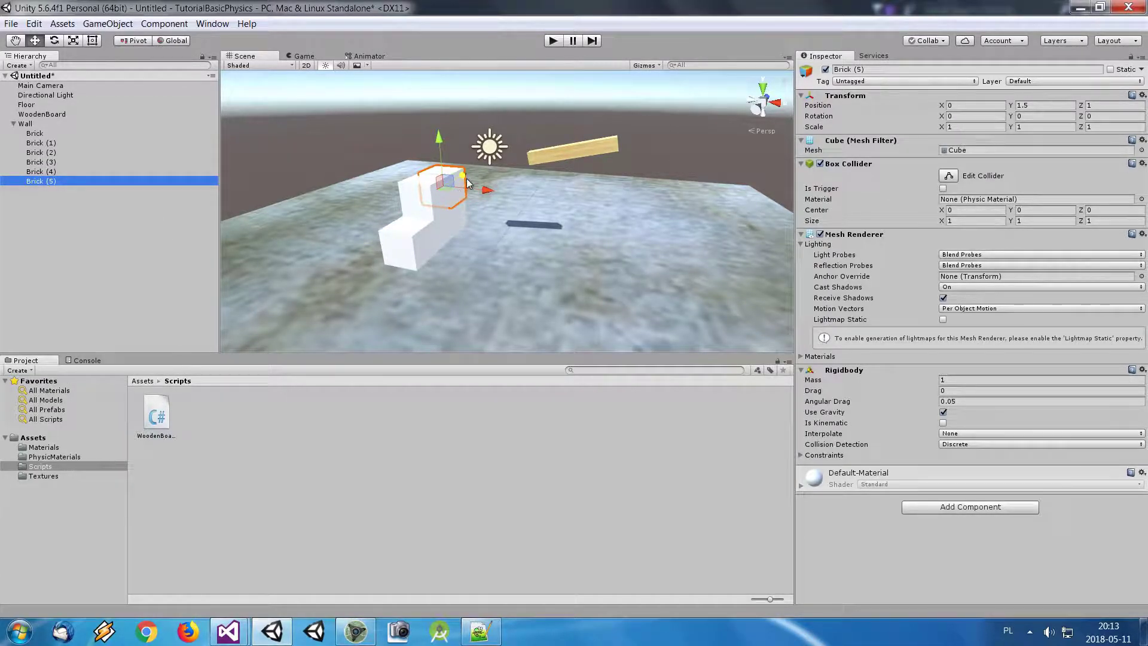
pyautogui.moveTo(467, 183); pyautogui.dragTo(512, 243)
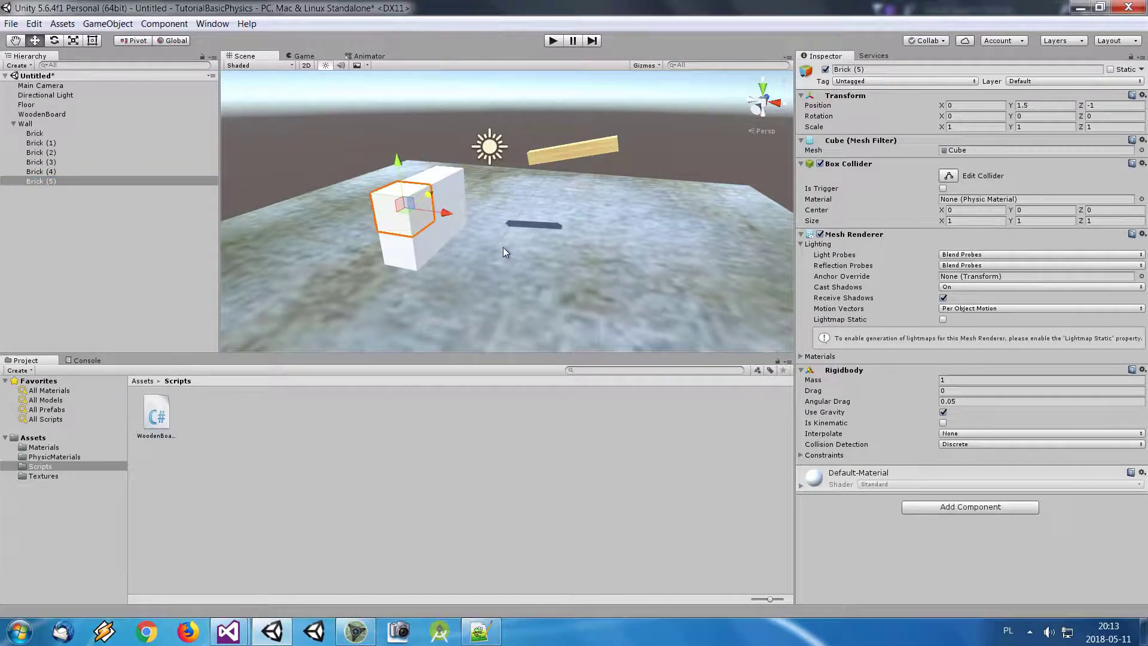
pyautogui.click(502, 246)
pyautogui.keyDown('alt'); pyautogui.moveTo(509, 213); pyautogui.dragTo(567, 206); pyautogui.keyUp('alt')
pyautogui.click(555, 43)
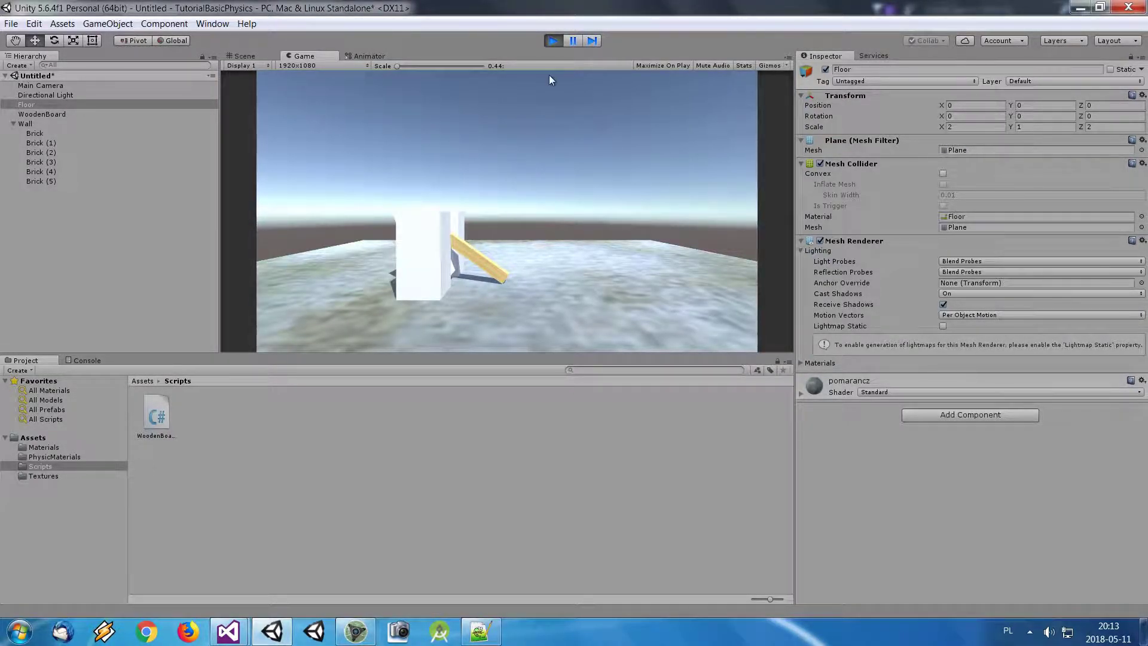
pyautogui.click(244, 56)
pyautogui.moveTo(538, 203)
pyautogui.keyDown('alt'); pyautogui.mouseDown()
pyautogui.moveTo(506, 194)
pyautogui.moveTo(444, 223)
pyautogui.mouseUp(); pyautogui.keyUp('alt')
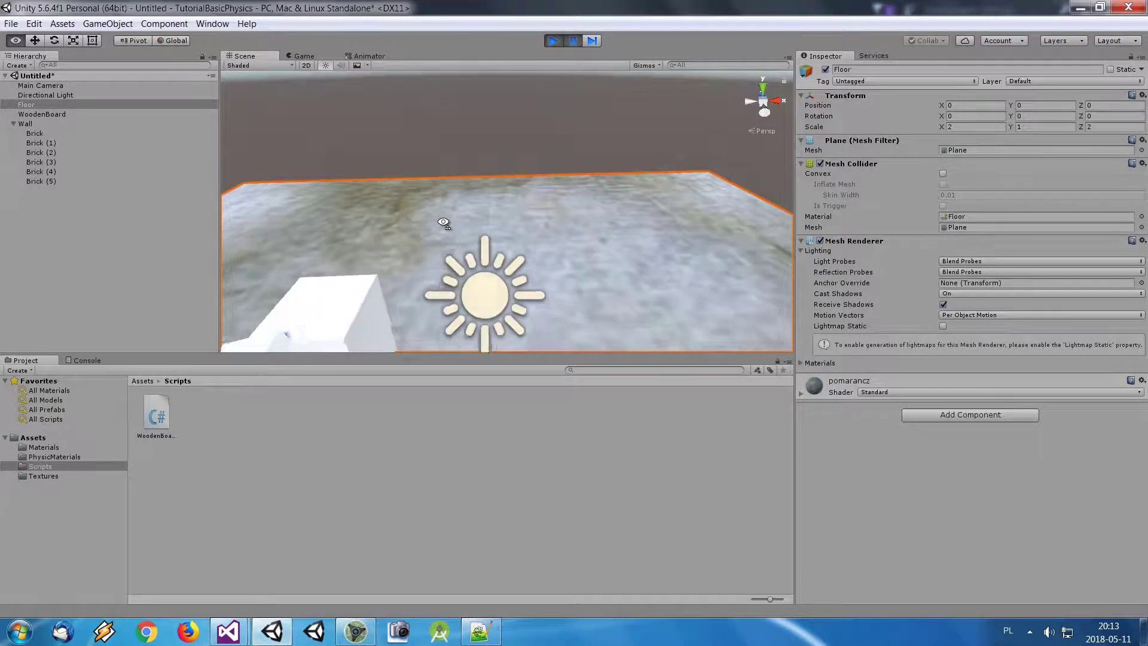
pyautogui.keyDown('alt'); pyautogui.moveTo(443, 223); pyautogui.dragTo(454, 156); pyautogui.keyUp('alt')
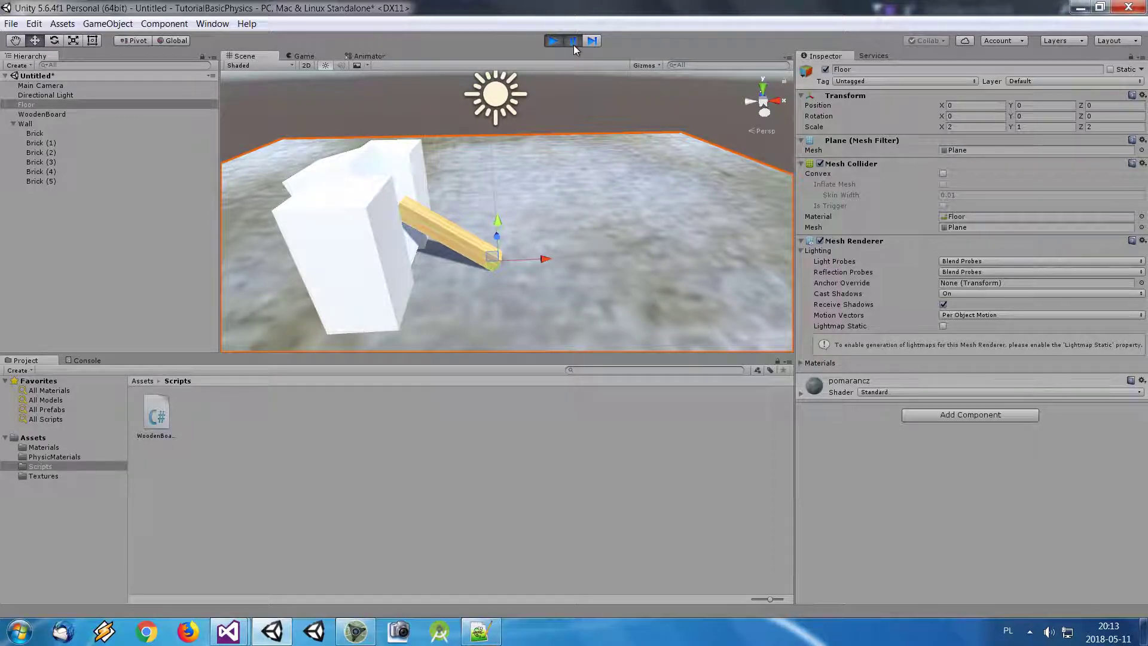
pyautogui.click(552, 42)
pyautogui.moveTo(242, 628)
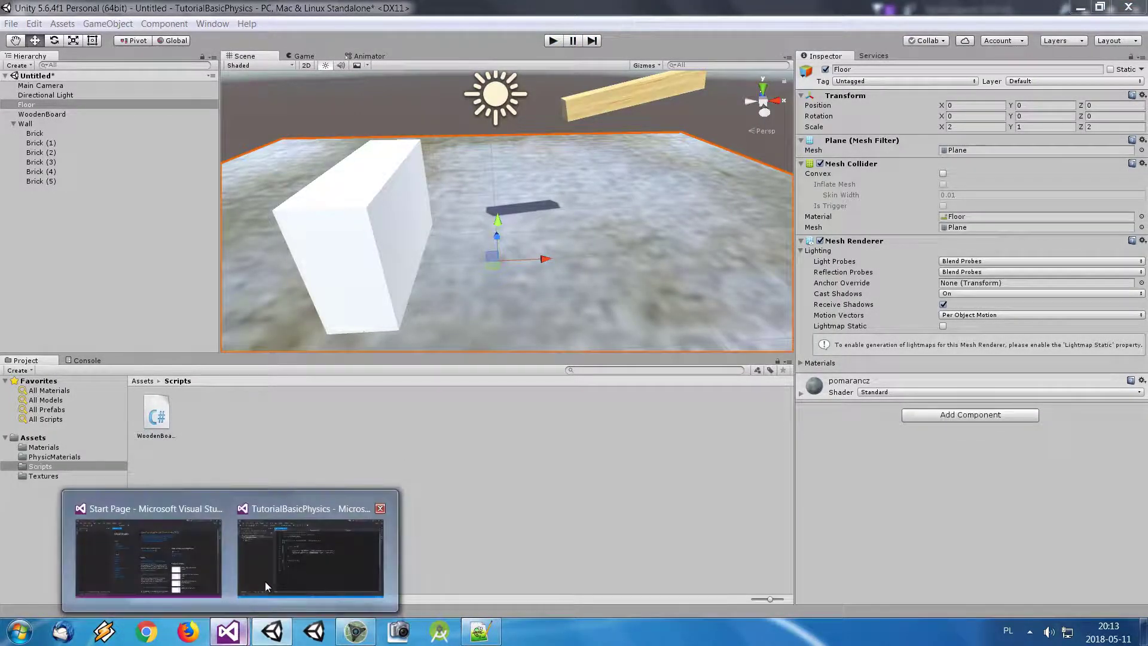
pyautogui.click(264, 581)
# - Edit the 300 push force in the script, save it, and run the scene with the stronger push
pyautogui.click(698, 261)
pyautogui.write('4')
pyautogui.hotkey('ctrl', 's')
pyautogui.click(272, 631)
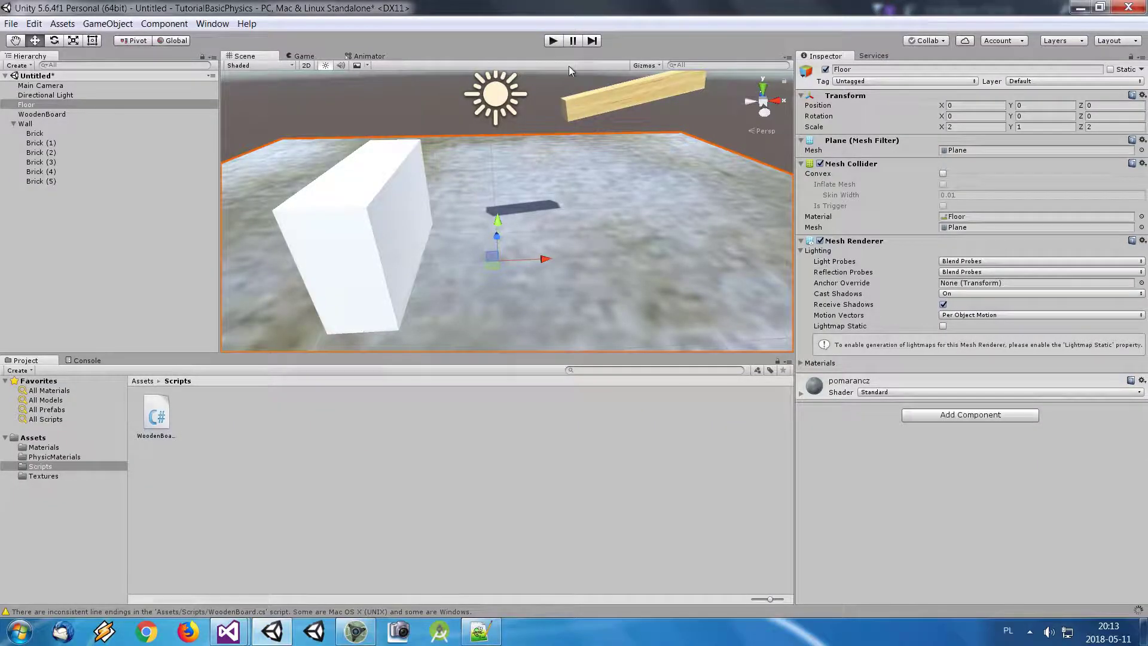
pyautogui.click(555, 44)
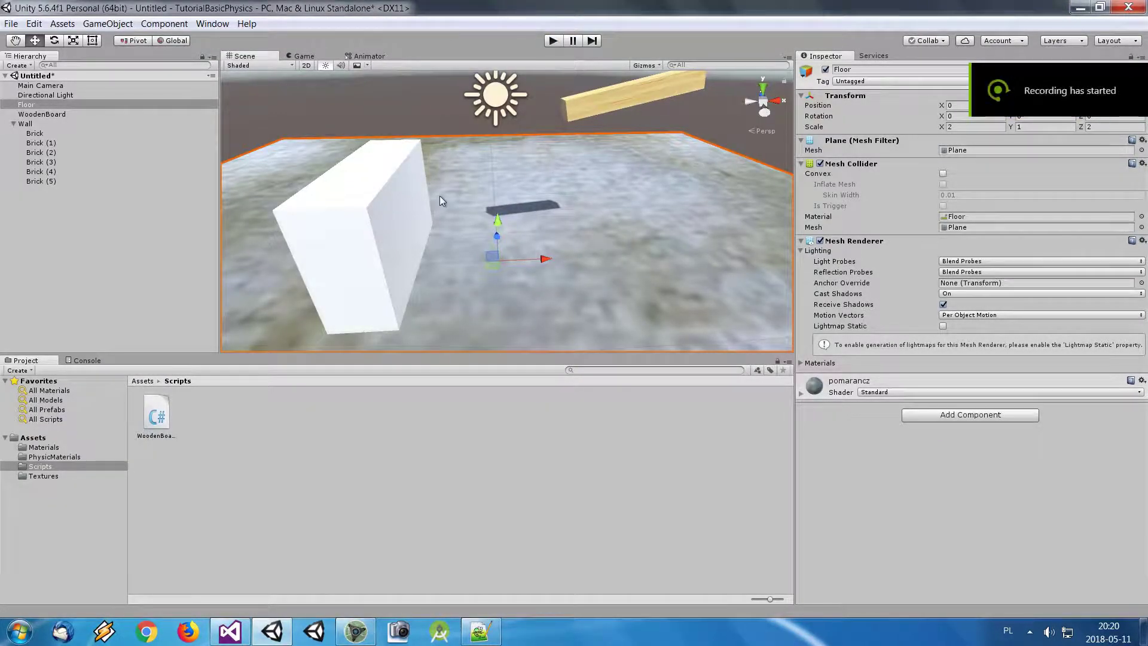
pyautogui.click(56, 183)
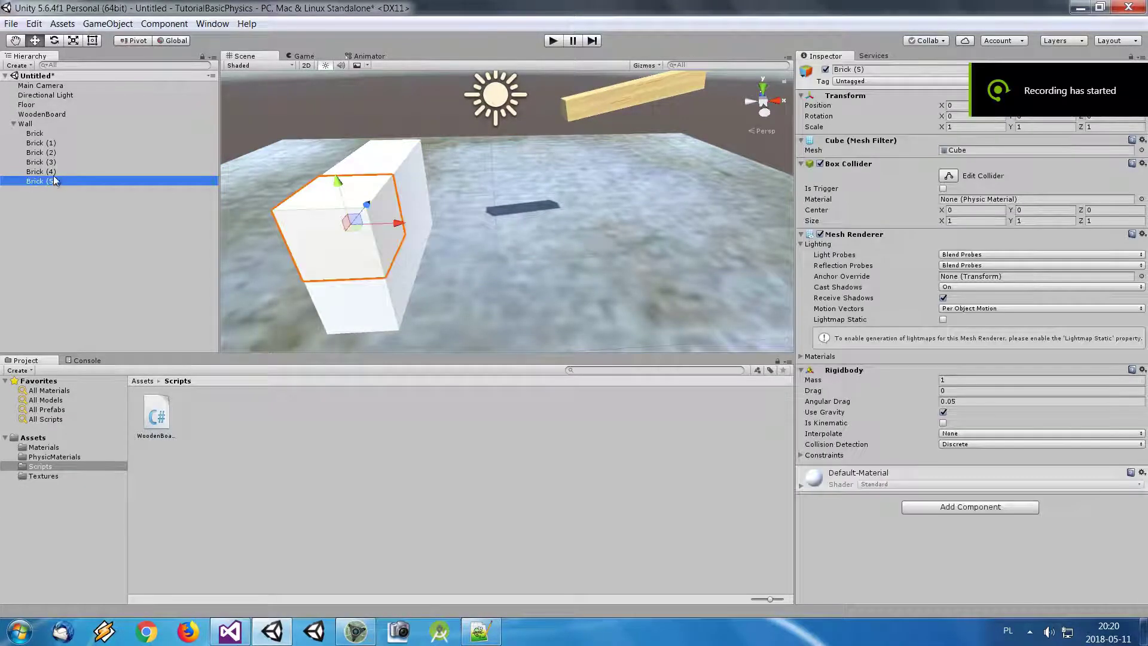
pyautogui.keyDown('shift'); pyautogui.click(55, 143); pyautogui.keyUp('shift')
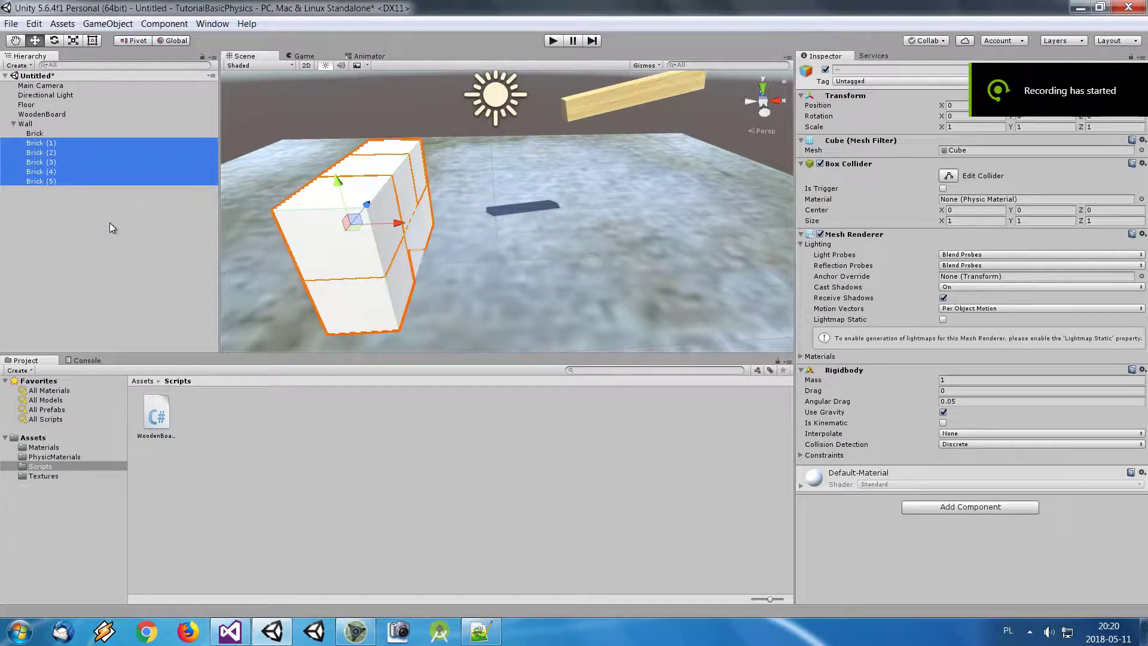
pyautogui.click(356, 497)
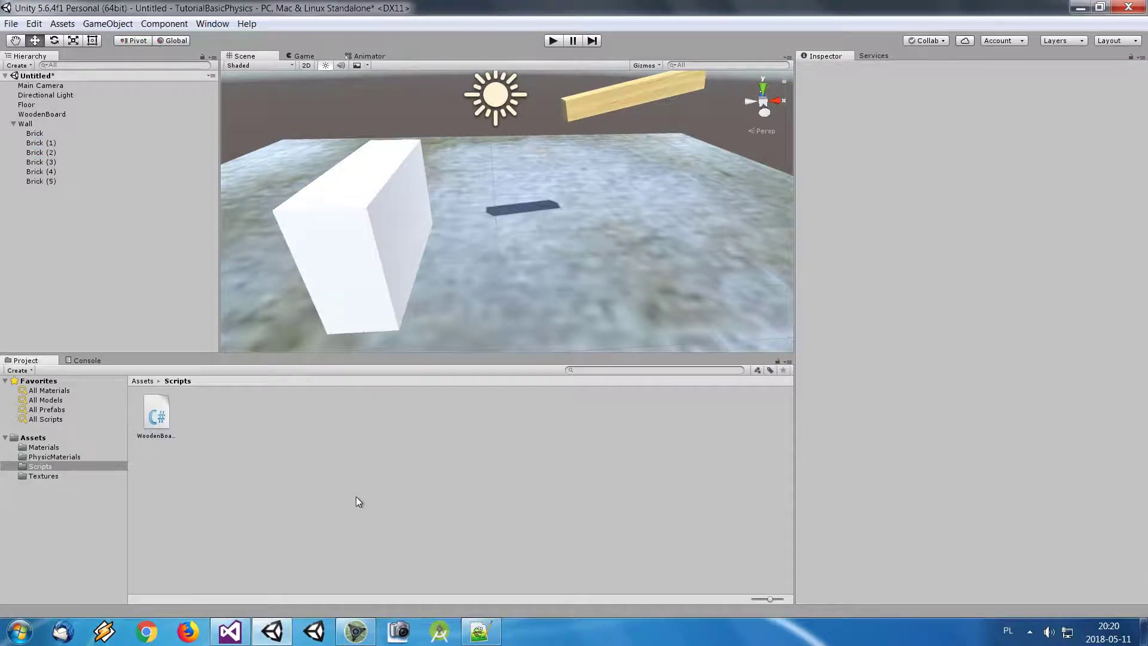
# - Save the scene as 'scene' inside a new Scenes folder
pyautogui.hotkey('ctrl', 's')
pyautogui.rightClick(179, 227)
pyautogui.moveTo(235, 429)
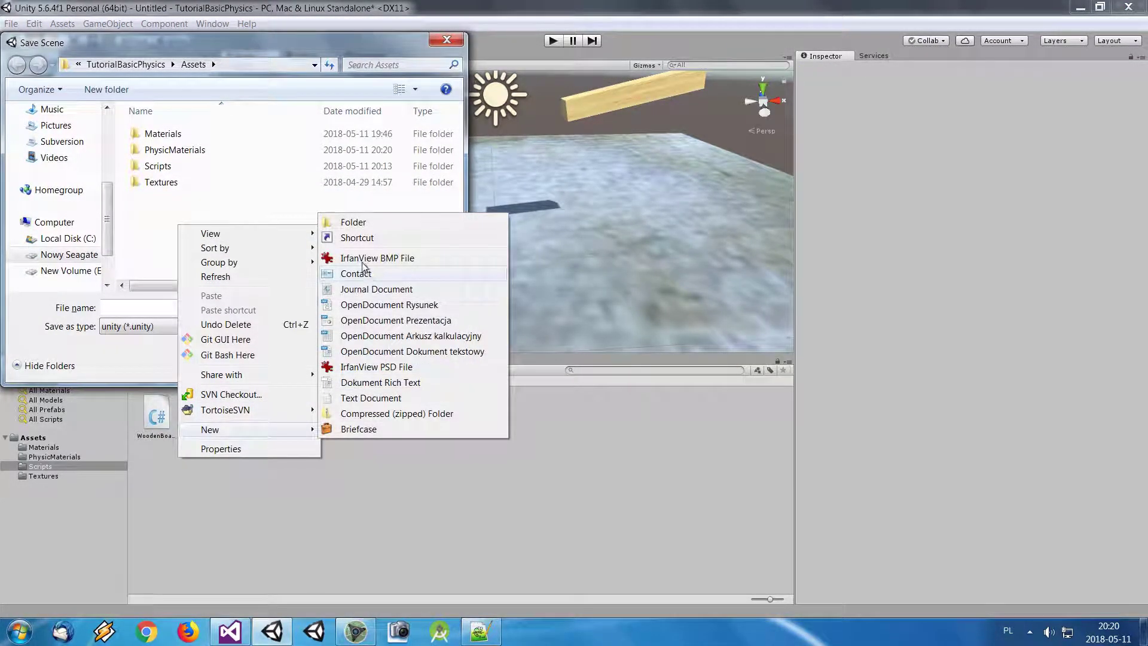
pyautogui.click(354, 222)
pyautogui.write('Scene')
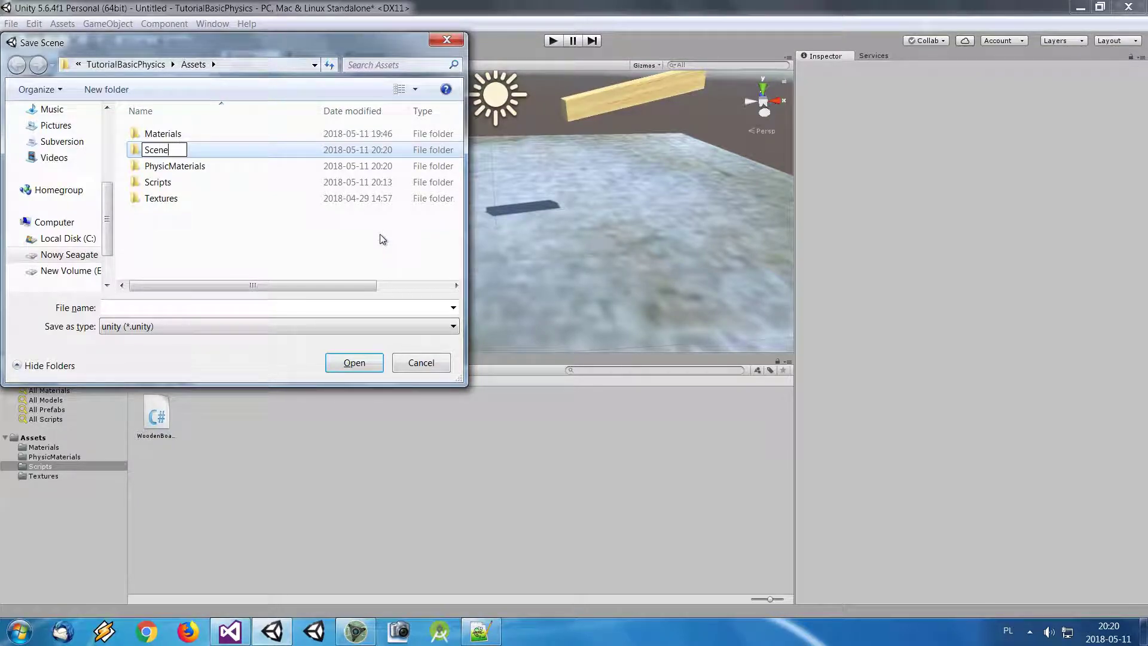
pyautogui.write('s')
pyautogui.press('Return')
pyautogui.press('Return')
pyautogui.click(159, 308)
pyautogui.write('scene')
pyautogui.click(345, 363)
# - Delete Brick (1) through Brick (5) from the Hierarchy
pyautogui.click(48, 142)
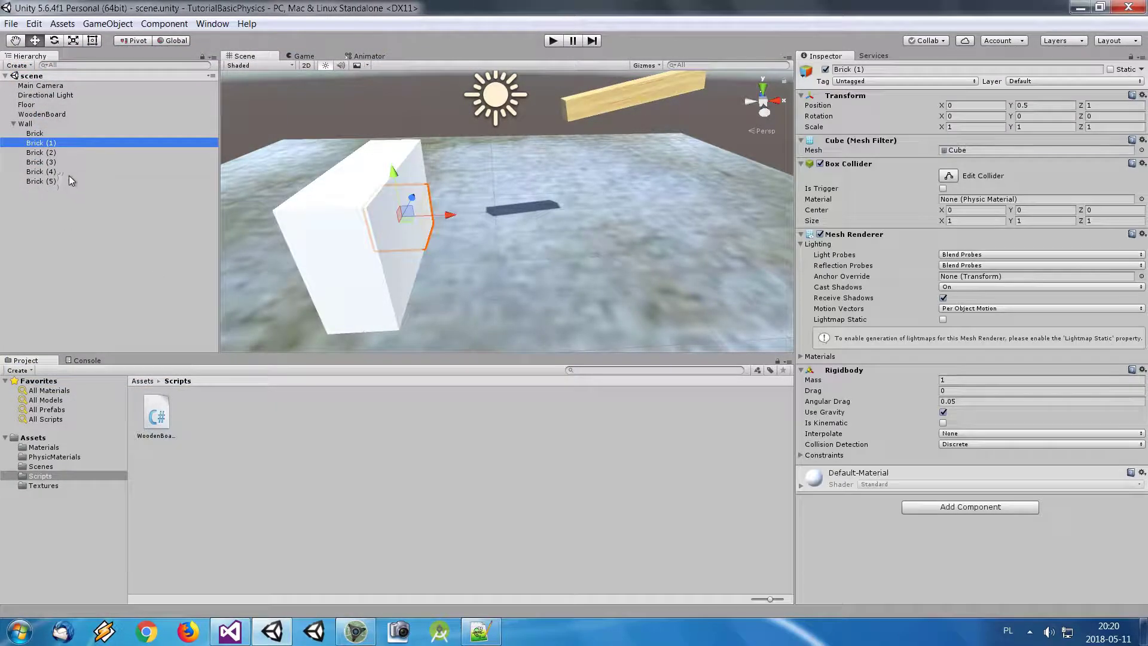
pyautogui.keyDown('shift'); pyautogui.click(49, 182); pyautogui.keyUp('shift')
pyautogui.press('Delete')
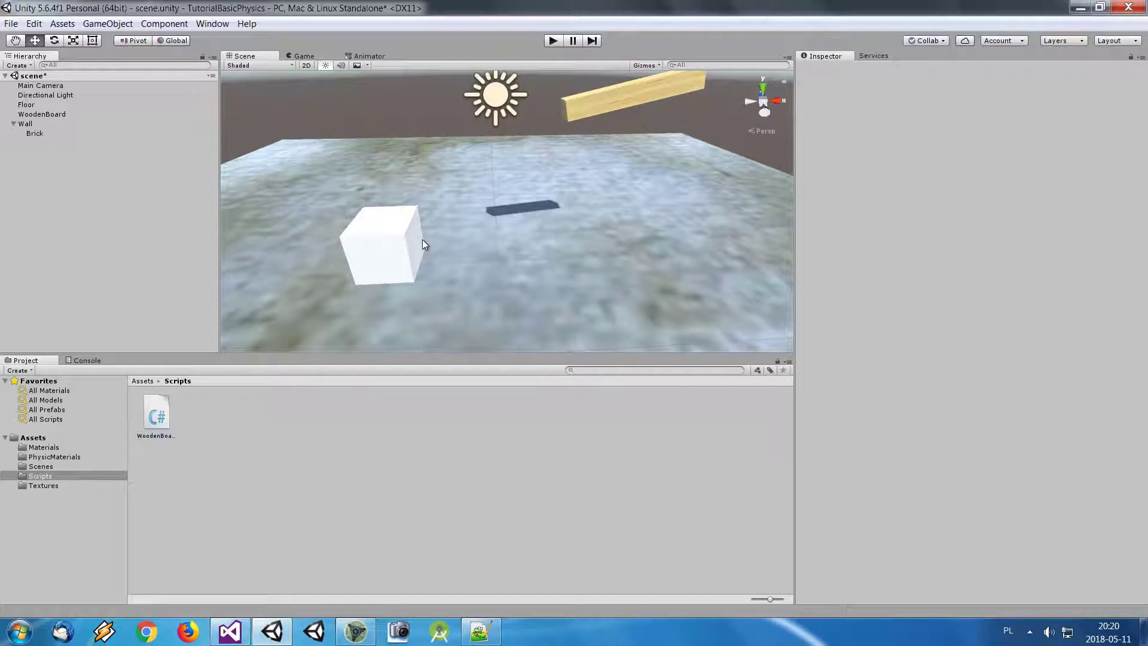
# - Create a Prefabs folder in Assets and drag Brick into it to make Brick.prefab
pyautogui.click(36, 438)
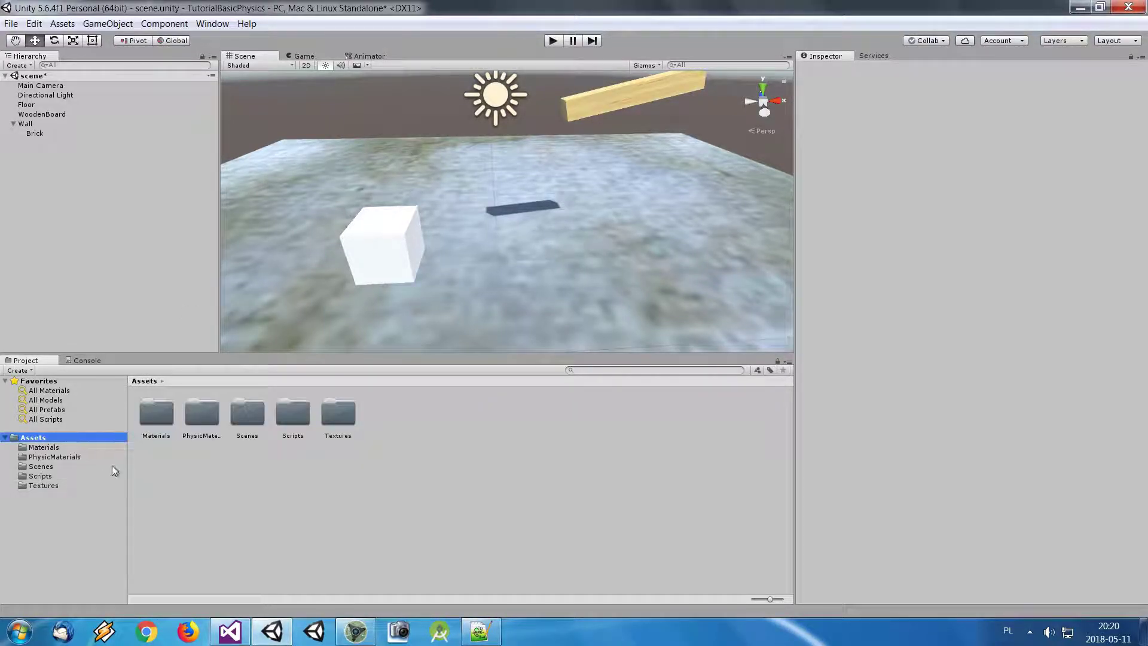
pyautogui.rightClick(355, 483)
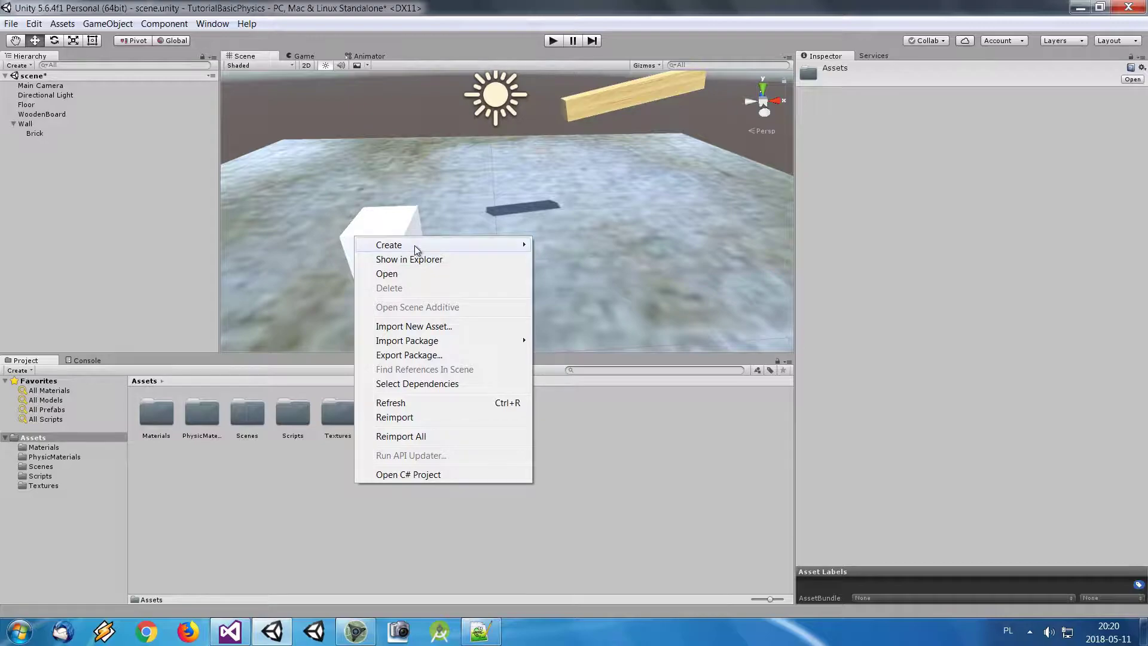
pyautogui.moveTo(415, 245)
pyautogui.click(558, 243)
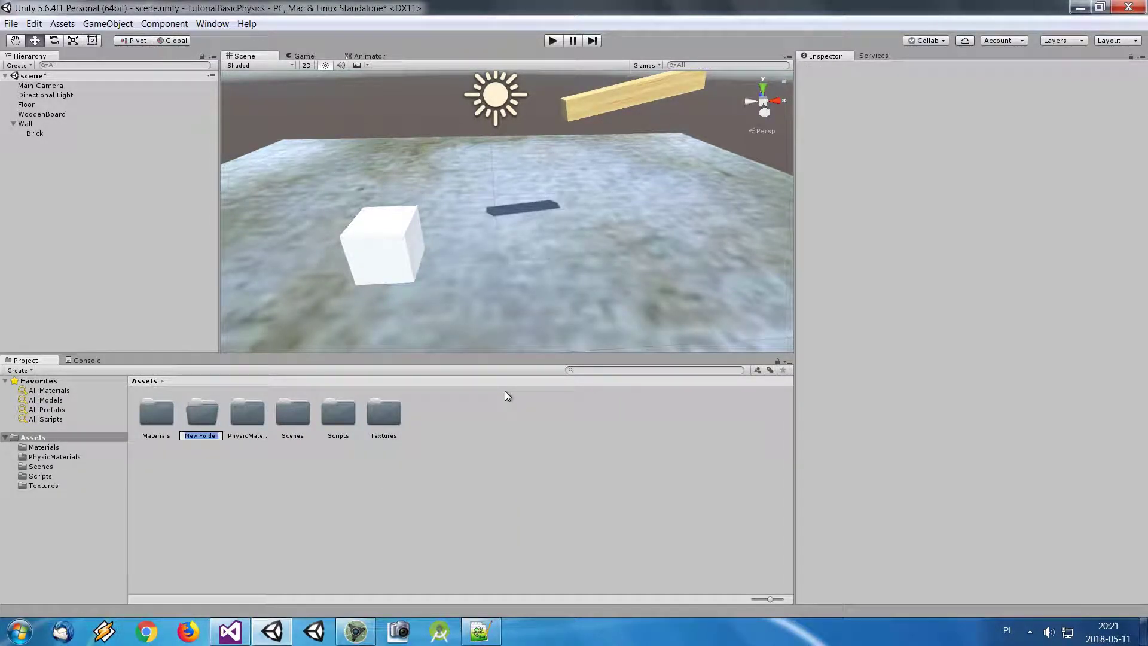
pyautogui.write('Prefabs')
pyautogui.press('Return')
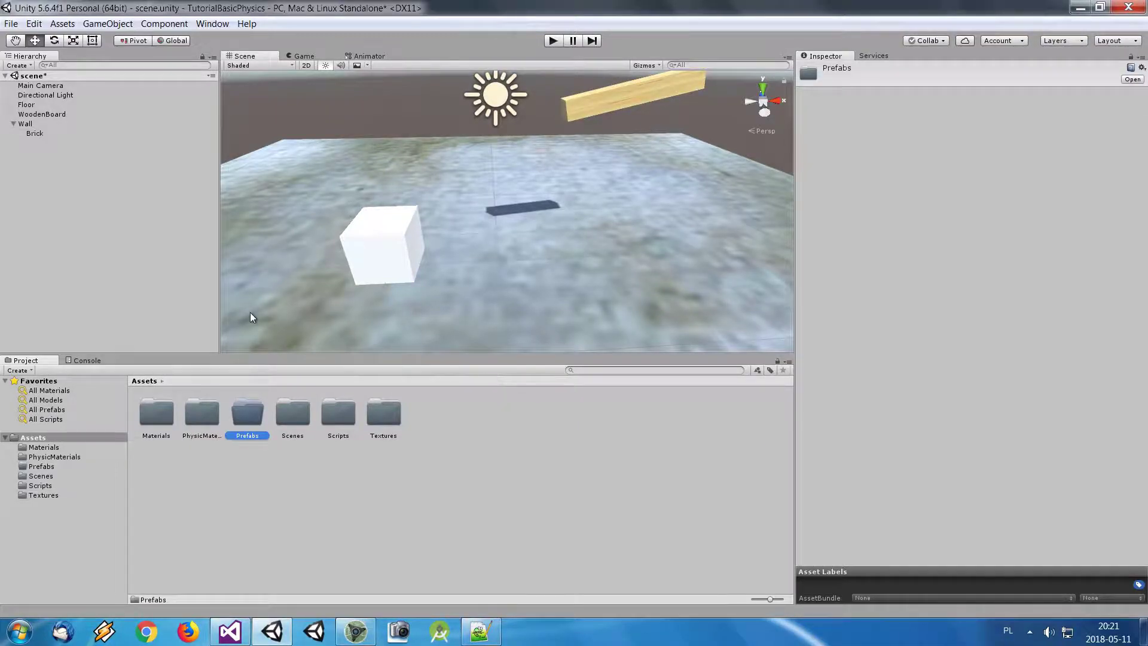
pyautogui.doubleClick(260, 402)
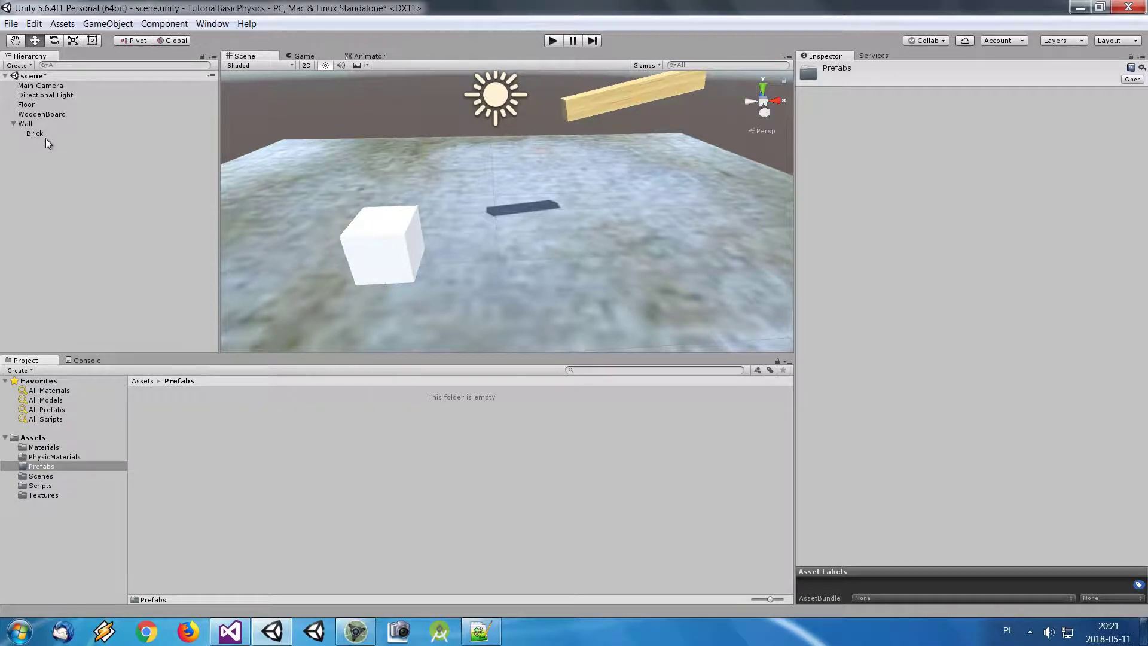
pyautogui.moveTo(37, 132); pyautogui.dragTo(275, 425)
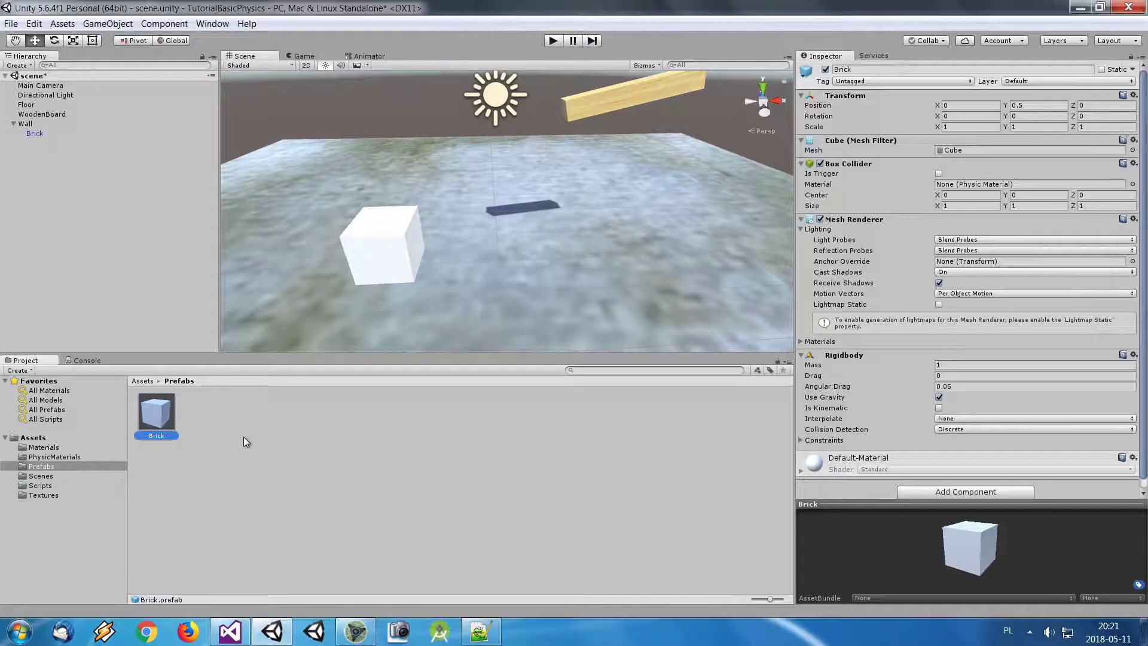
# - Inspect the Brick prefab, then attach a new script named Wall to the Wall object
pyautogui.click(282, 457)
pyautogui.click(163, 419)
pyautogui.click(24, 124)
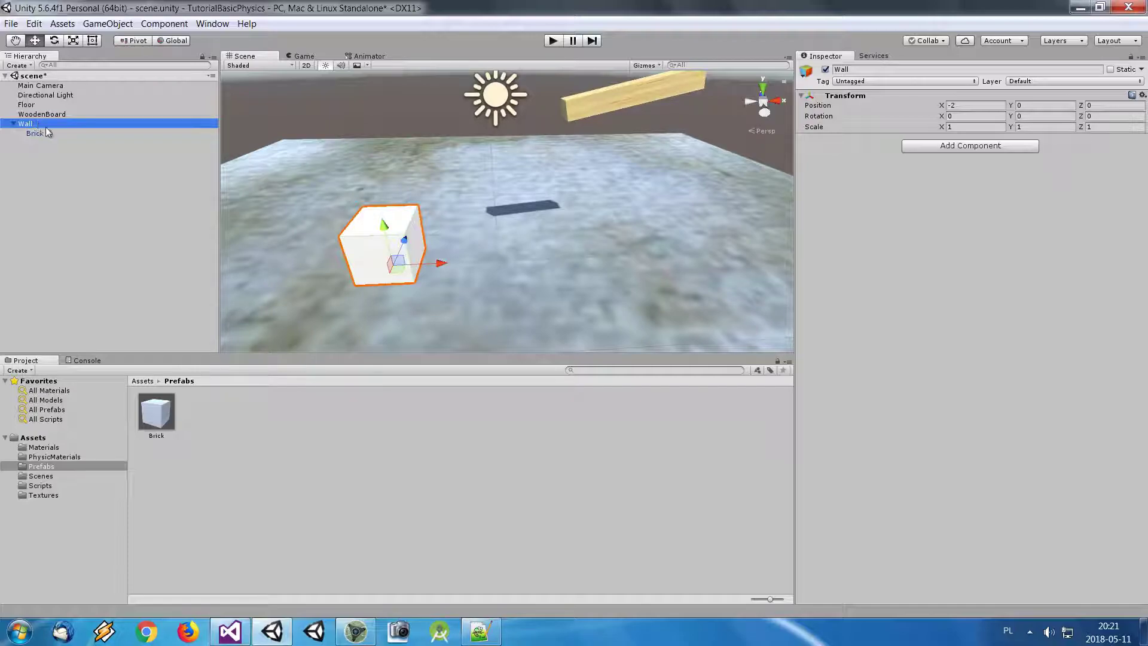
pyautogui.click(962, 147)
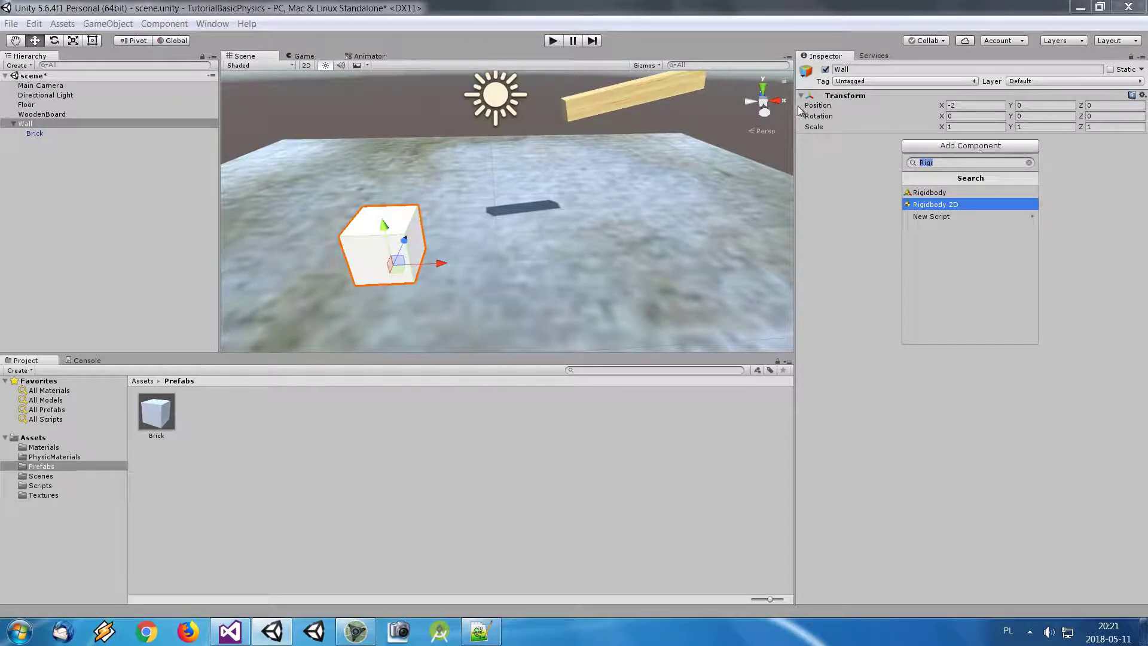
pyautogui.click(945, 221)
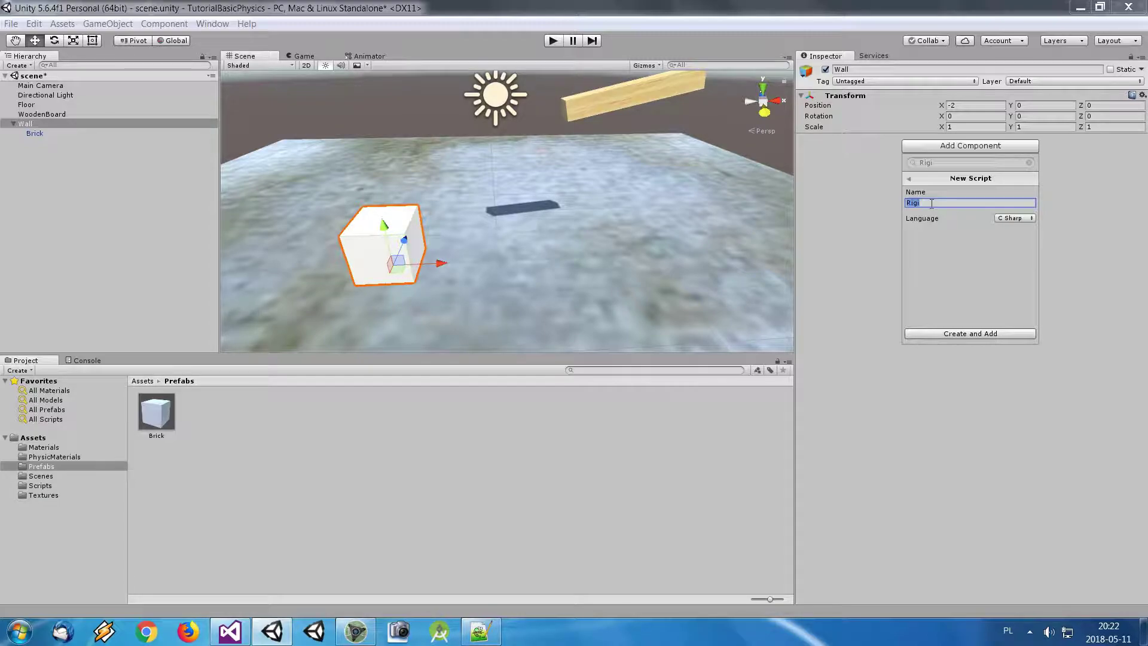
pyautogui.write('Wall')
pyautogui.click(976, 333)
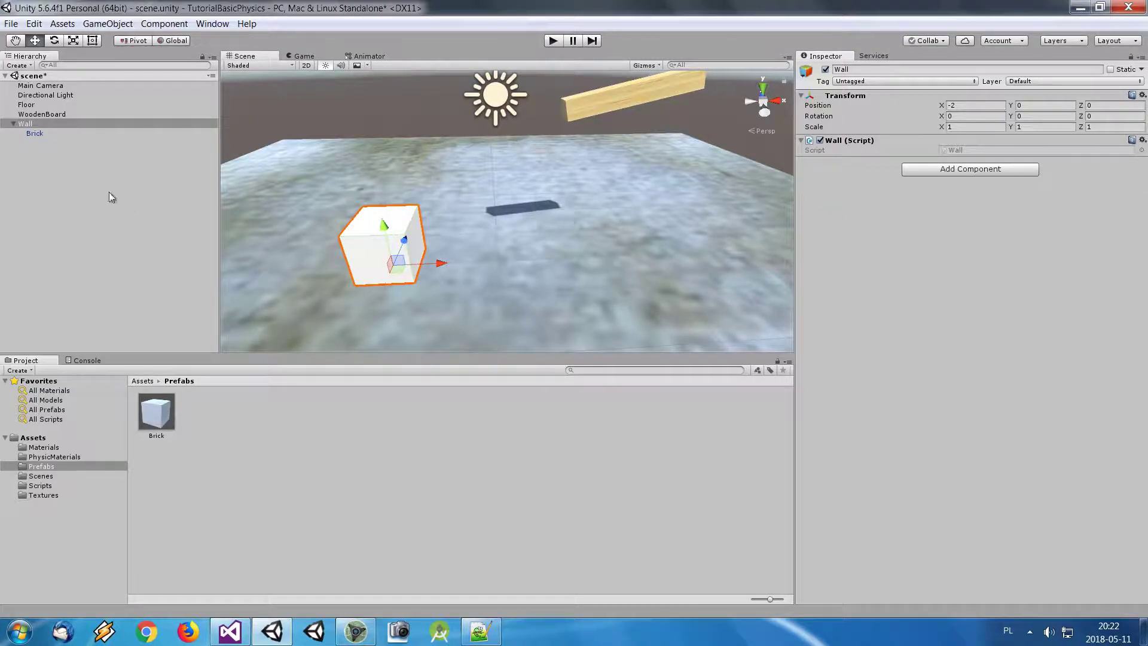
# - Delete the Brick from the scene and open Wall.cs from the script component's menu
pyautogui.click(50, 135)
pyautogui.press('Delete')
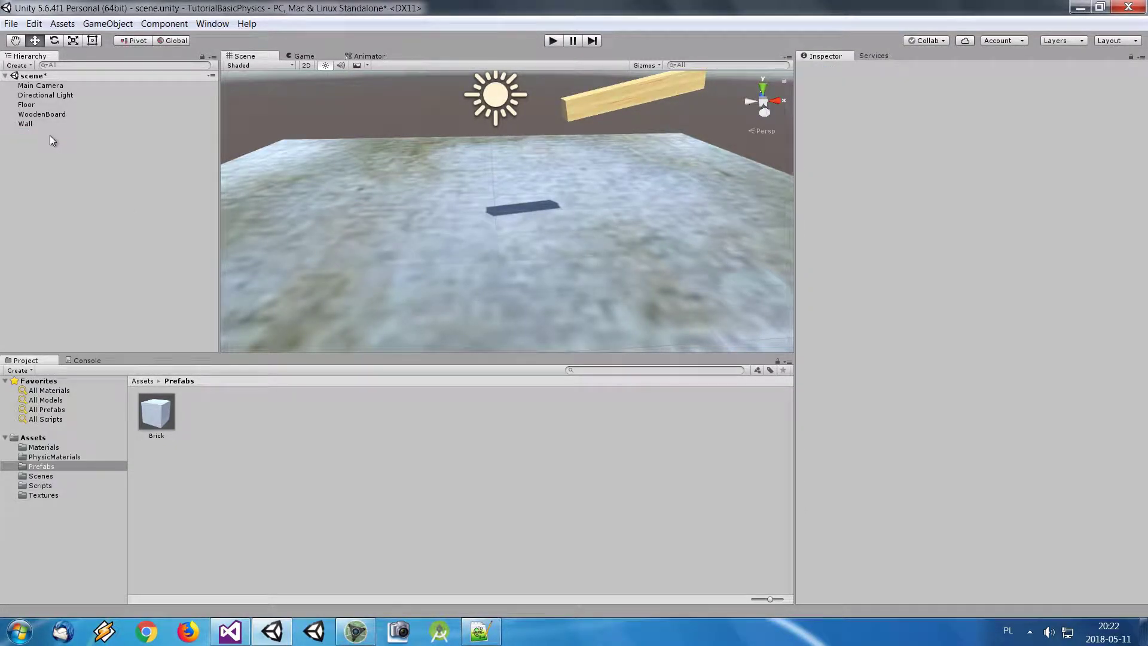
pyautogui.click(35, 128)
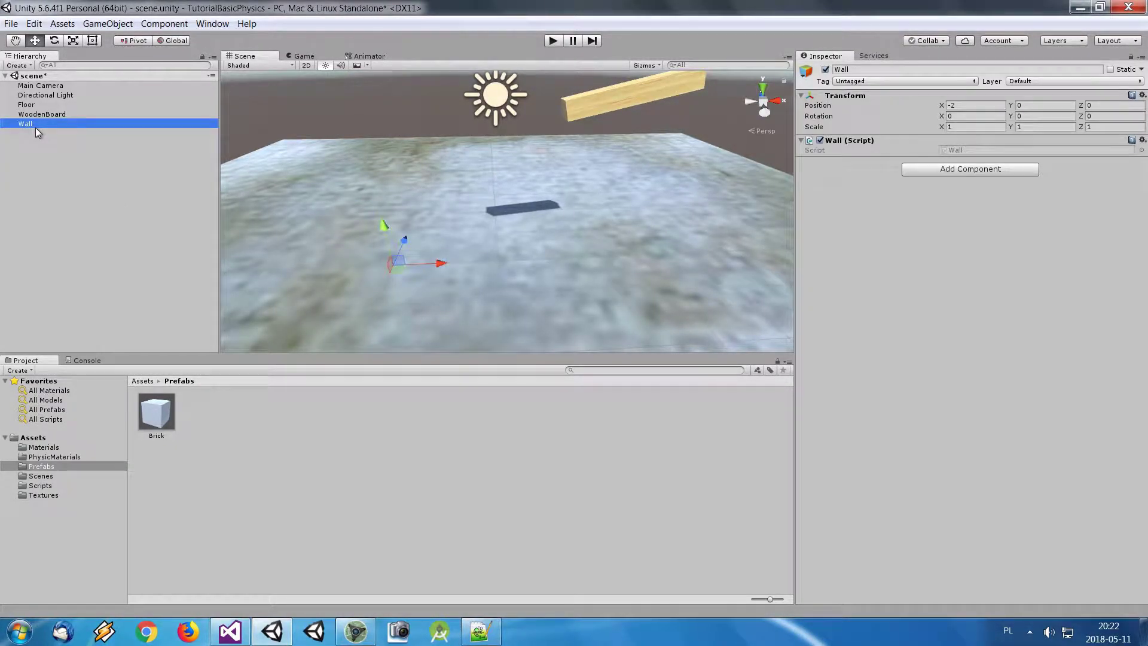
pyautogui.click(1142, 140)
pyautogui.click(1045, 267)
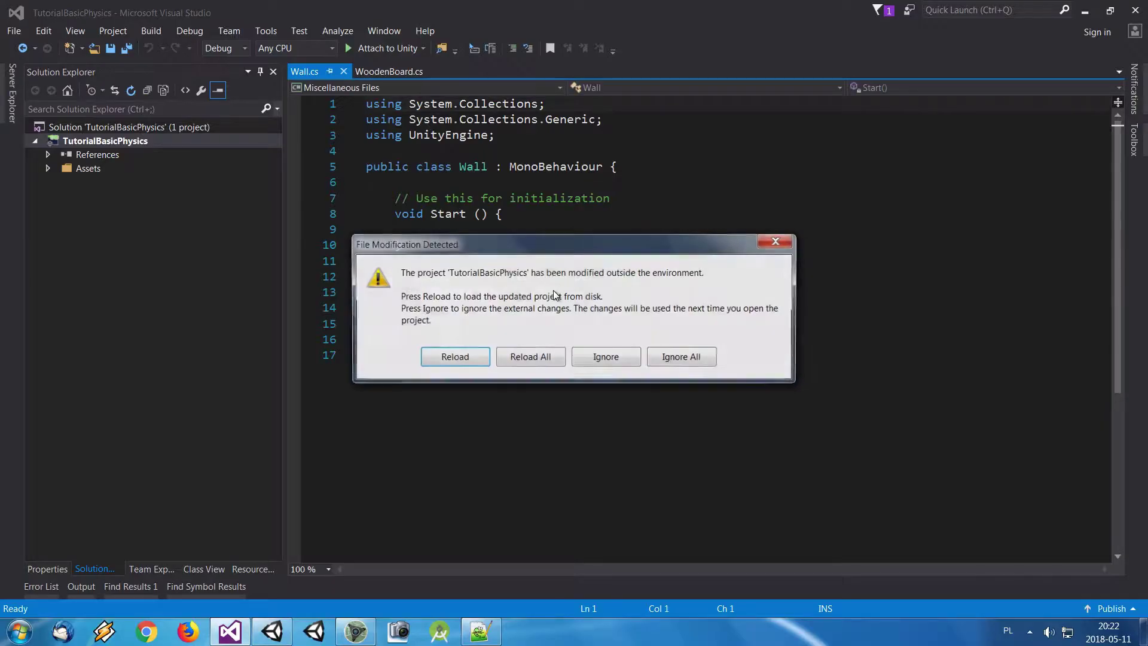
# - Reload the project and declare 'public GameObject brickPrefab;' inside the Wall class
pyautogui.click(525, 358)
pyautogui.click(609, 167)
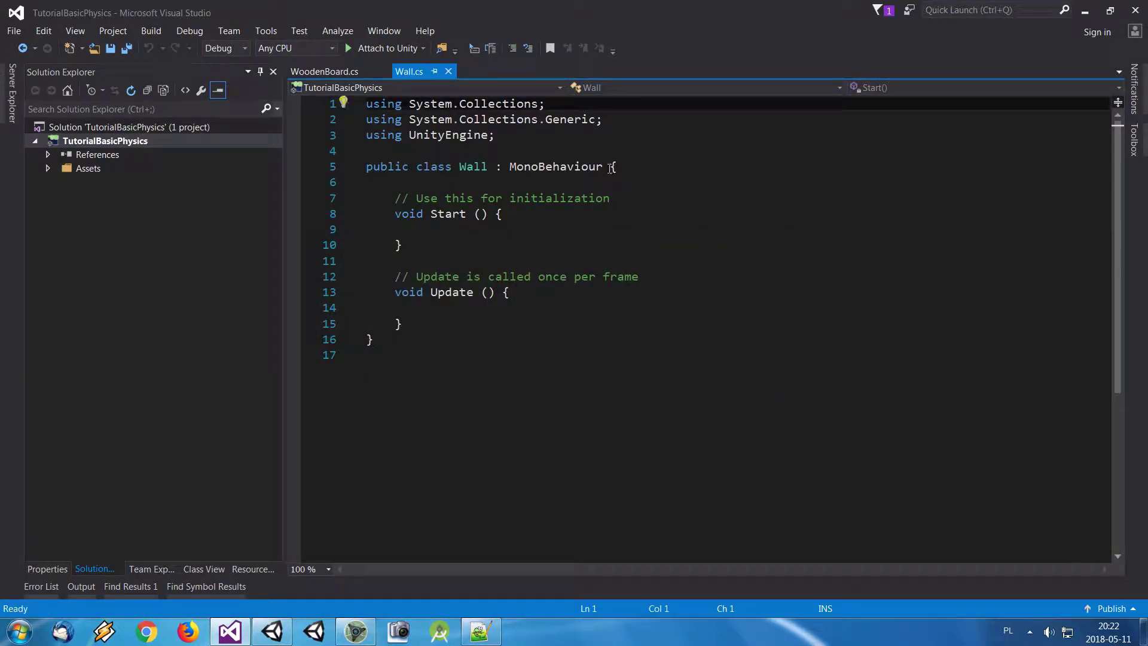
pyautogui.press('Return')
pyautogui.press('End')
pyautogui.press('Return')
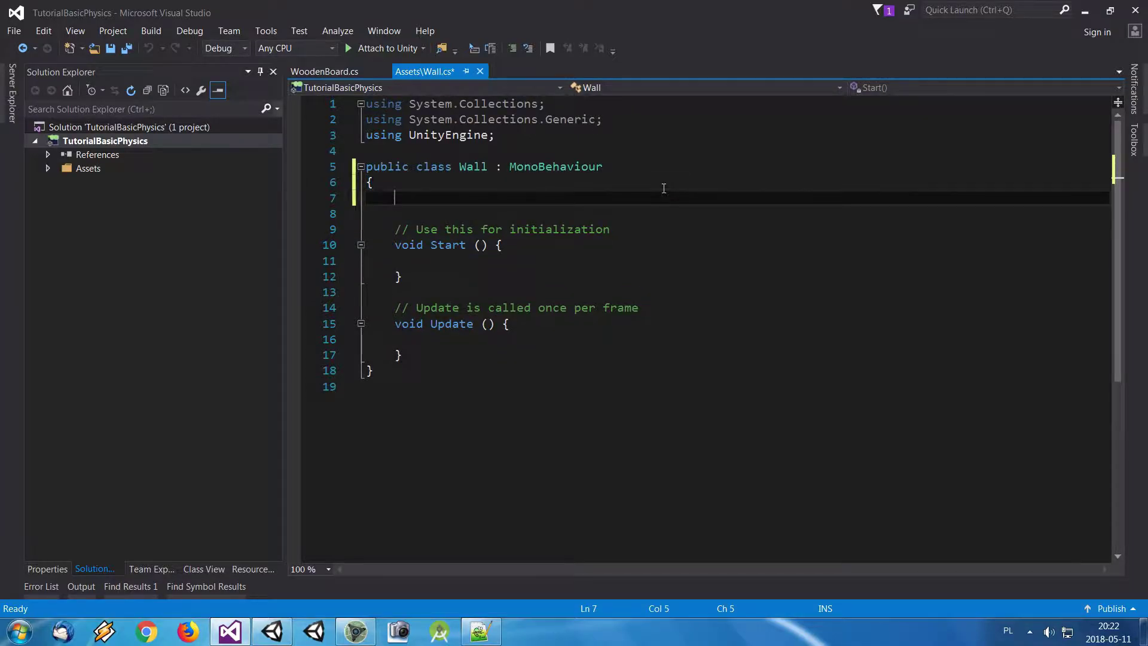
pyautogui.write('Game')
pyautogui.press('Tab')
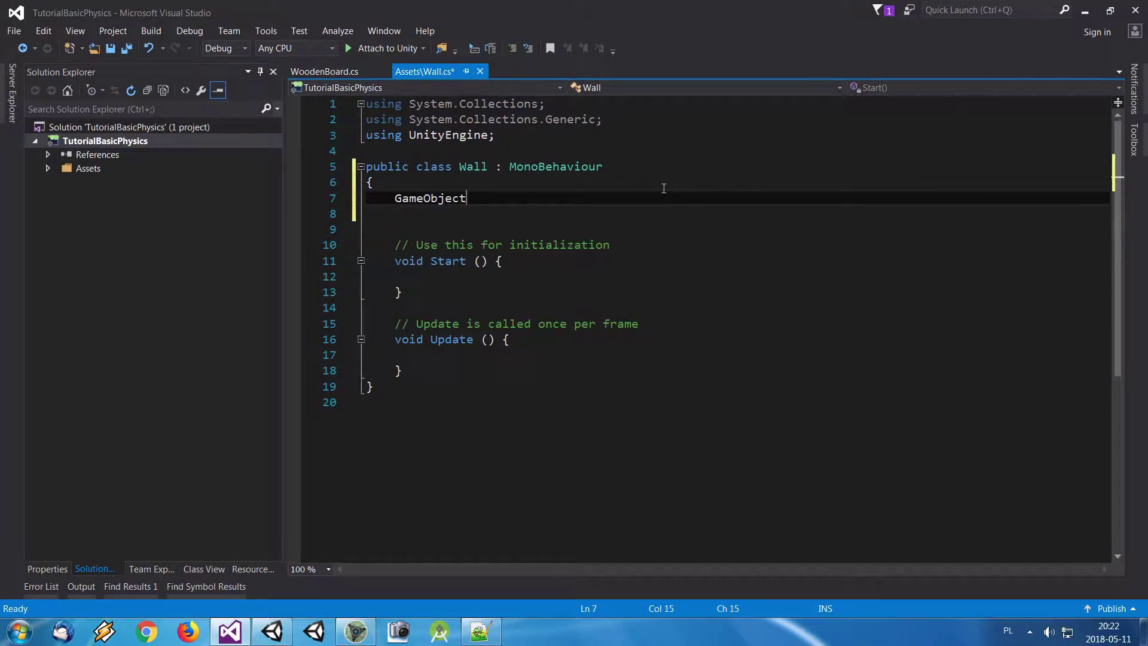
pyautogui.write('public')
pyautogui.press('End')
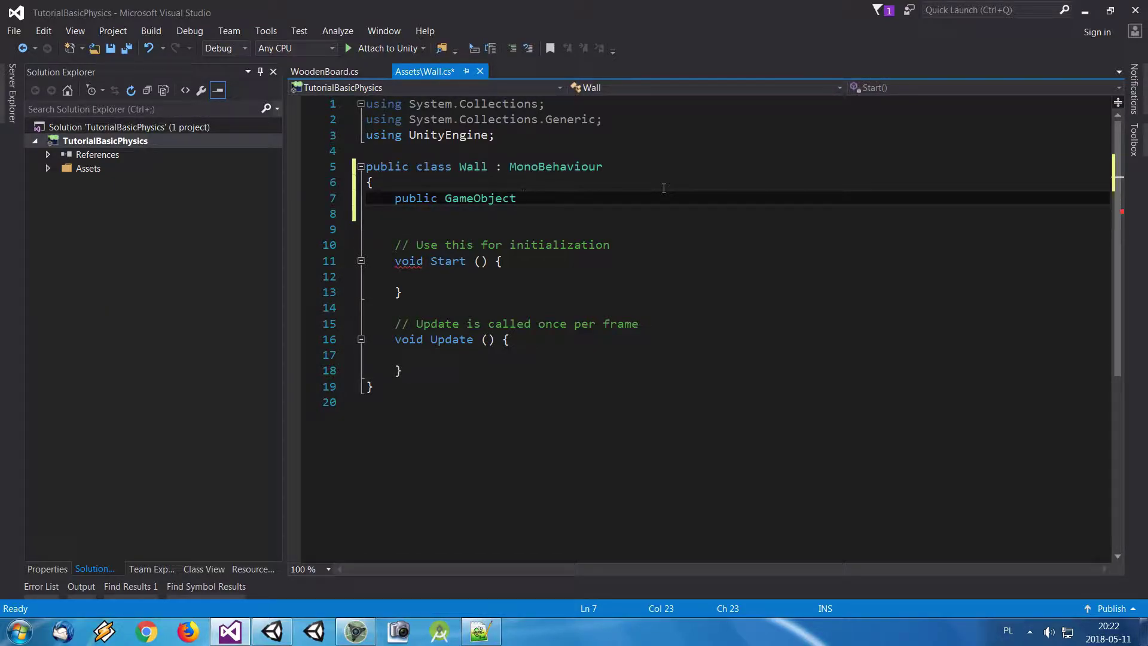
pyautogui.write('brickPrefab;')
pyautogui.hotkey('ctrl', 's')
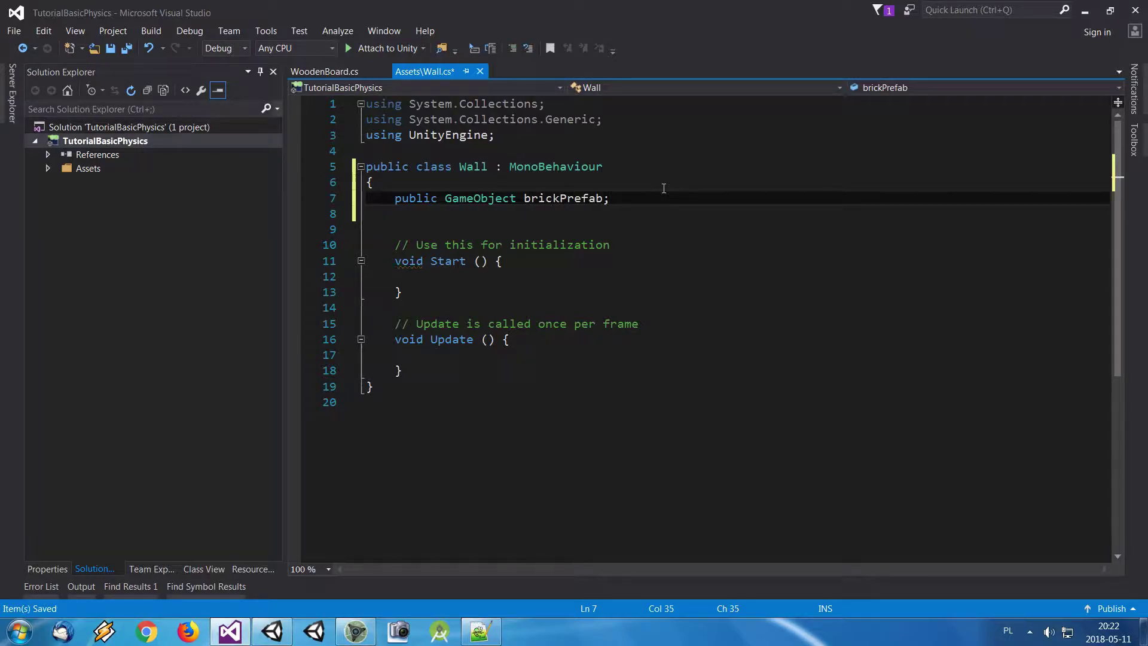
# - Delete Start's template comment and move Start's opening brace onto its own line
pyautogui.press('Down')
pyautogui.press('Down')
pyautogui.press('Down')
pyautogui.press('Home')
pyautogui.press('BackSpace')
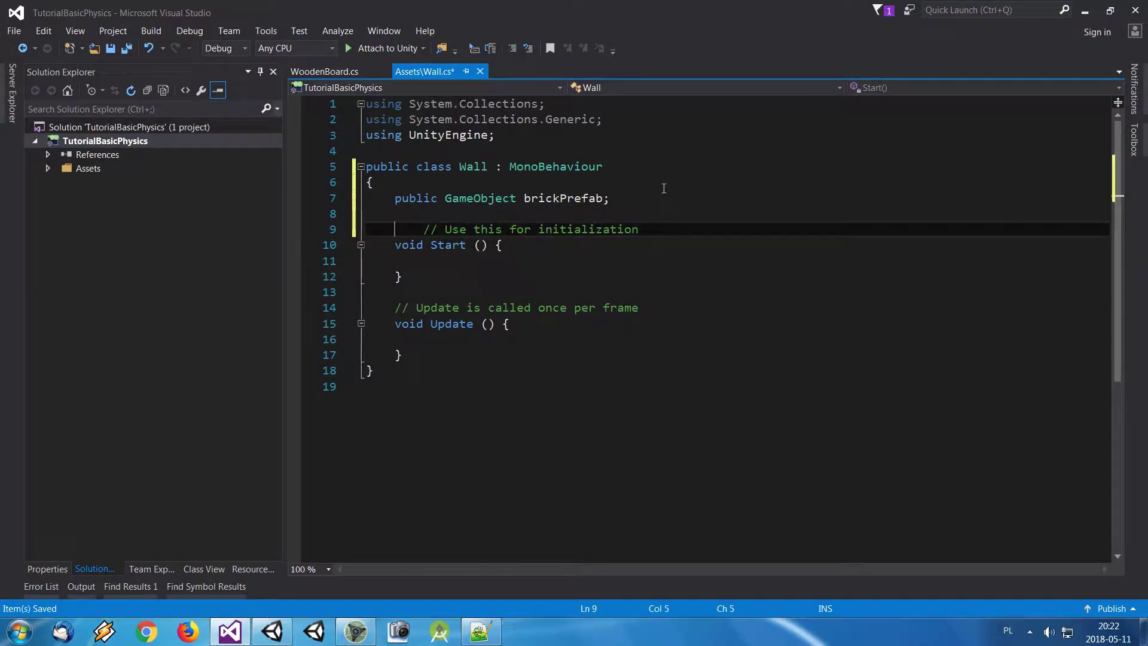
pyautogui.hotkey('shift', 'End')
pyautogui.press('Delete')
pyautogui.press('Delete')
pyautogui.hotkey('ctrl', 'z')
pyautogui.hotkey('ctrl', 'z')
pyautogui.press('Home')
pyautogui.hotkey('shift', 'End')
pyautogui.press('Delete')
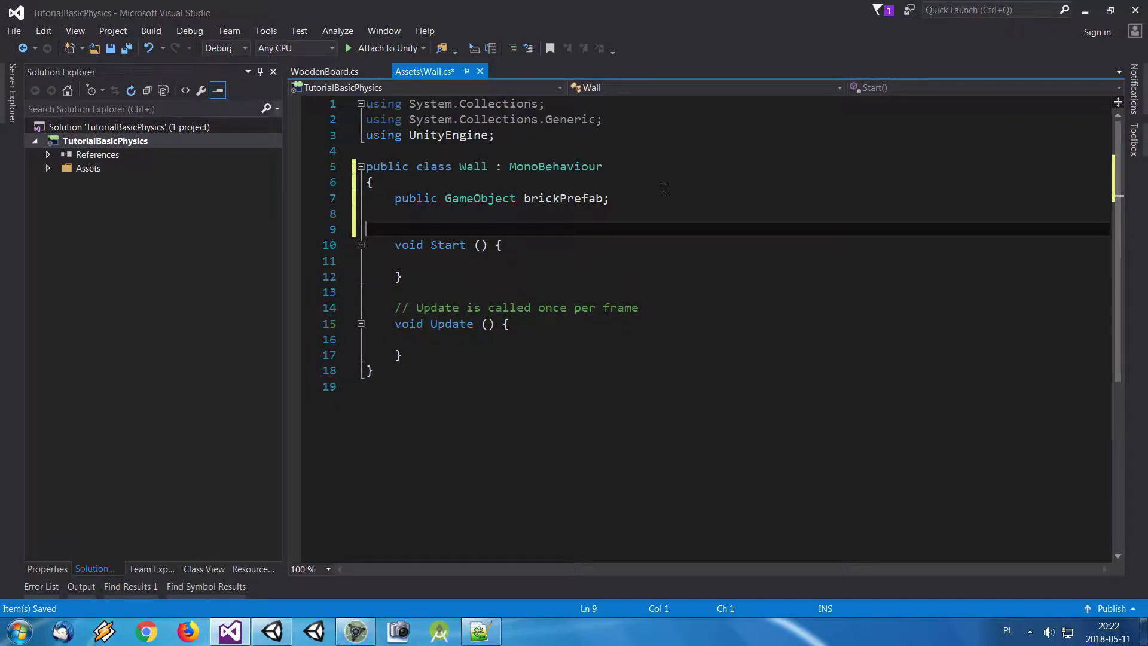
pyautogui.press('Delete')
pyautogui.press('Down')
pyautogui.press('Up')
pyautogui.press('End')
pyautogui.press('Left')
pyautogui.press('Return')
pyautogui.press('Up')
pyautogui.press('End')
pyautogui.press('Left')
pyautogui.press('Left')
pyautogui.press('Left')
pyautogui.press('Delete')
# - Delete Update's comment, remove the space before its parentheses, and put its brace on a new line
pyautogui.press('Down')
pyautogui.press('Down')
pyautogui.press('Down')
pyautogui.press('Down')
pyautogui.press('Down')
pyautogui.press('Home')
pyautogui.press('Home')
pyautogui.hotkey('shift', 'End')
pyautogui.press('Delete')
pyautogui.press('Delete')
pyautogui.press('End')
pyautogui.press('Left')
pyautogui.press('Left')
pyautogui.press('Left')
pyautogui.press('BackSpace')
pyautogui.press('End')
pyautogui.press('Left')
pyautogui.press('Return')
pyautogui.press('Up')
pyautogui.press('Up')
pyautogui.press('Up')
pyautogui.press('Up')
pyautogui.press('Up')
pyautogui.press('End')
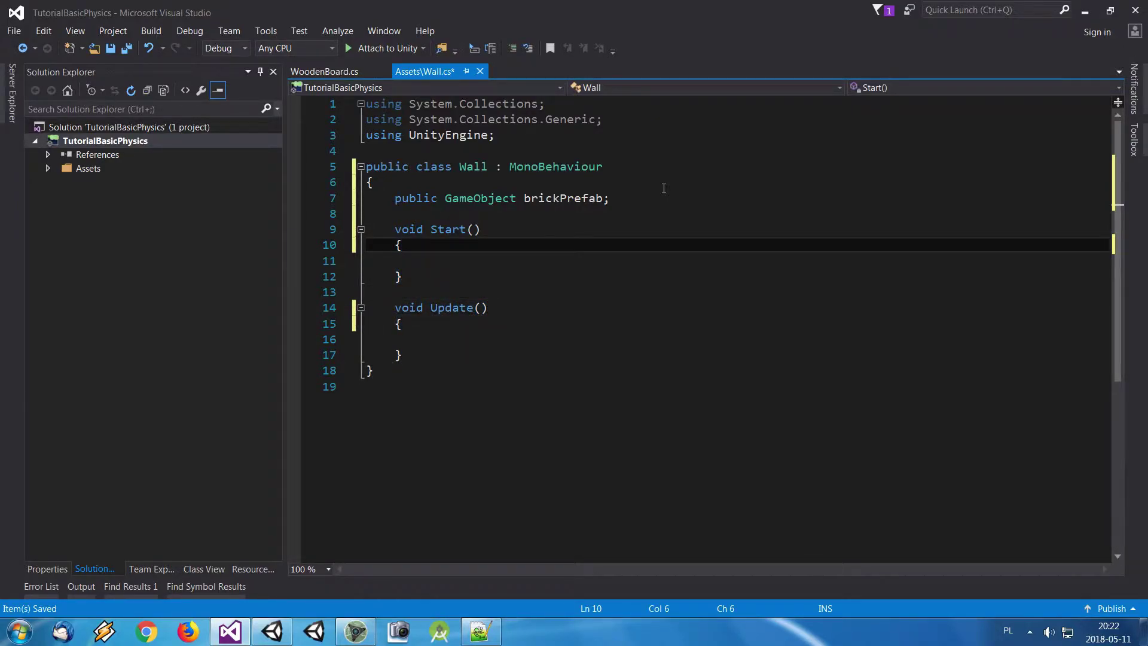
pyautogui.press('Down')
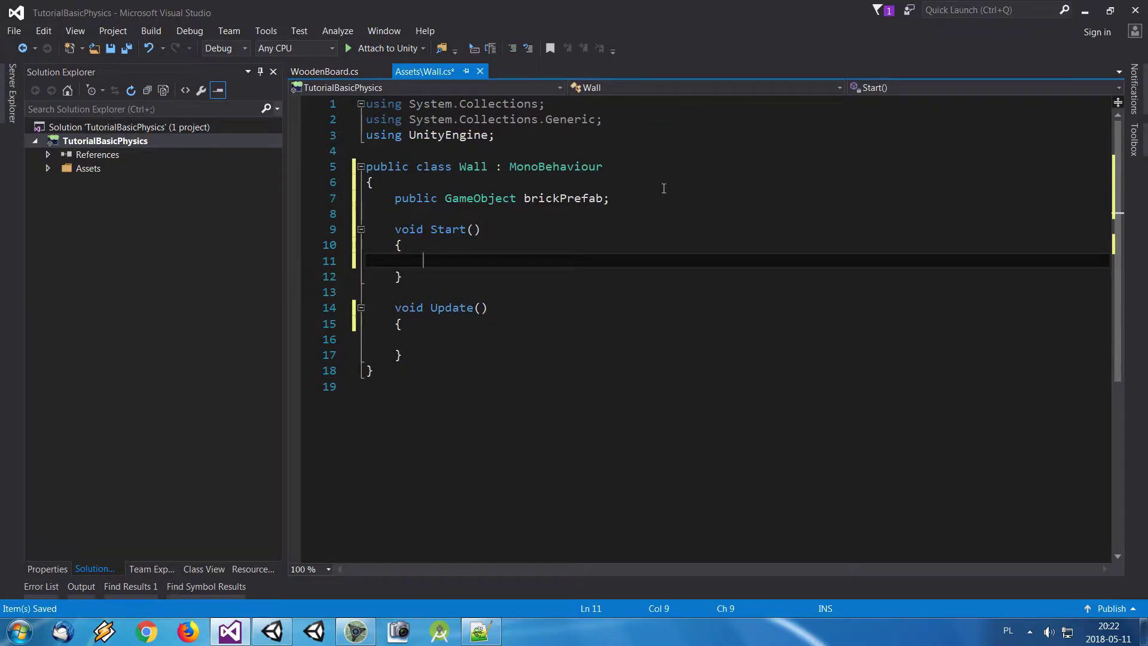